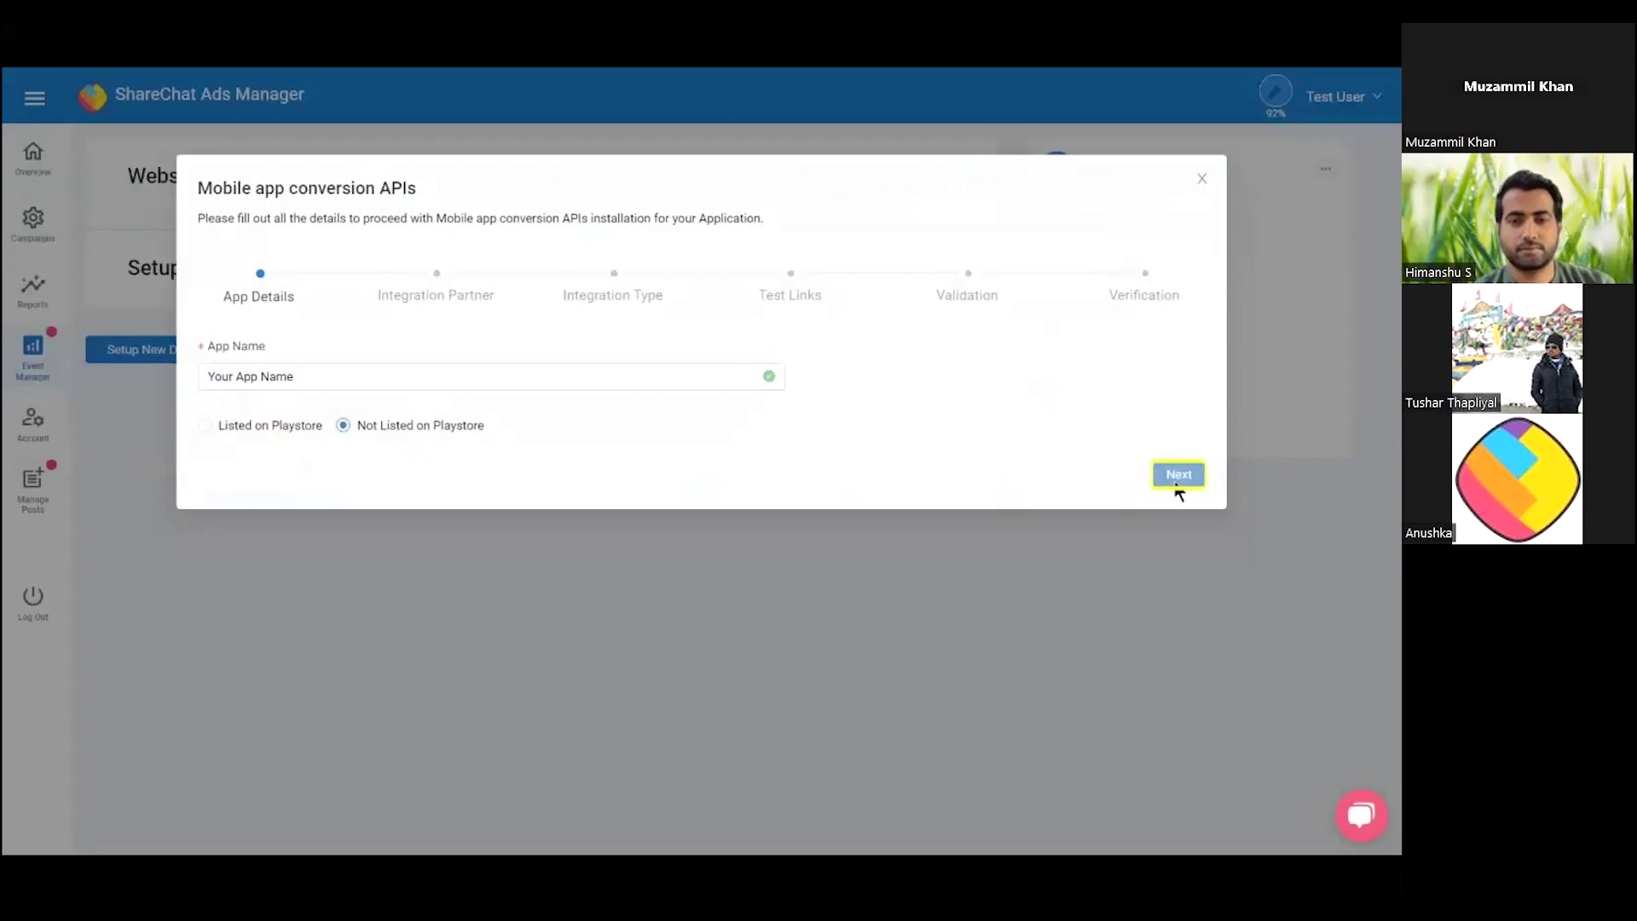
- Configure the app as not listed on Playstore, with AppsFlyer as integration partner and Server to Server as integration type
left_click(344, 436)
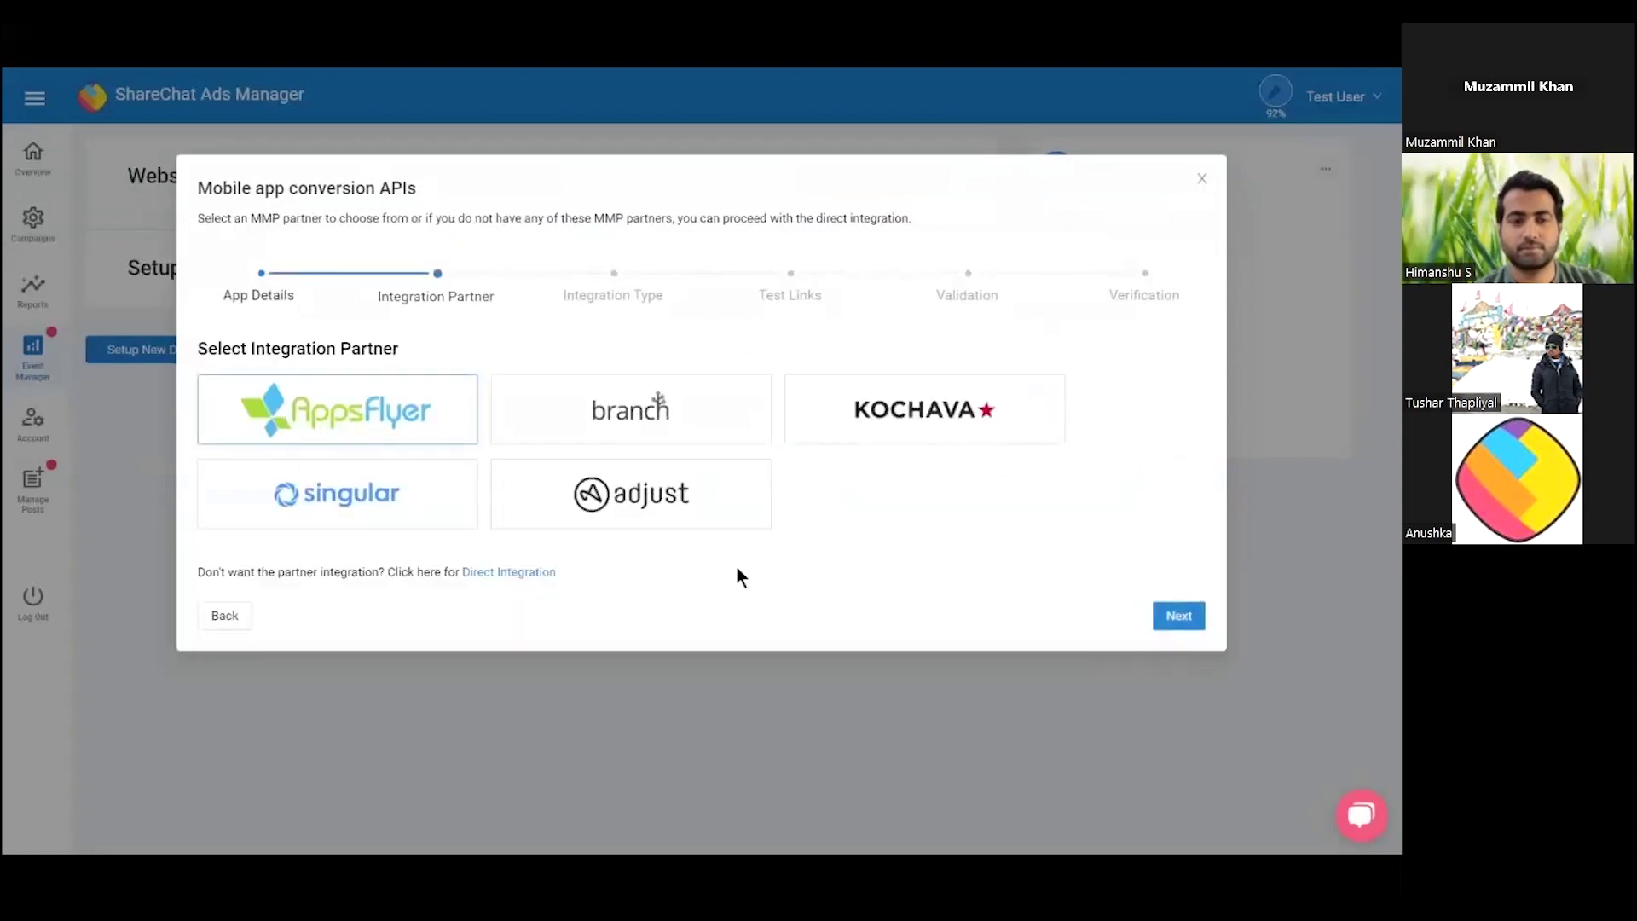
left_click(1177, 617)
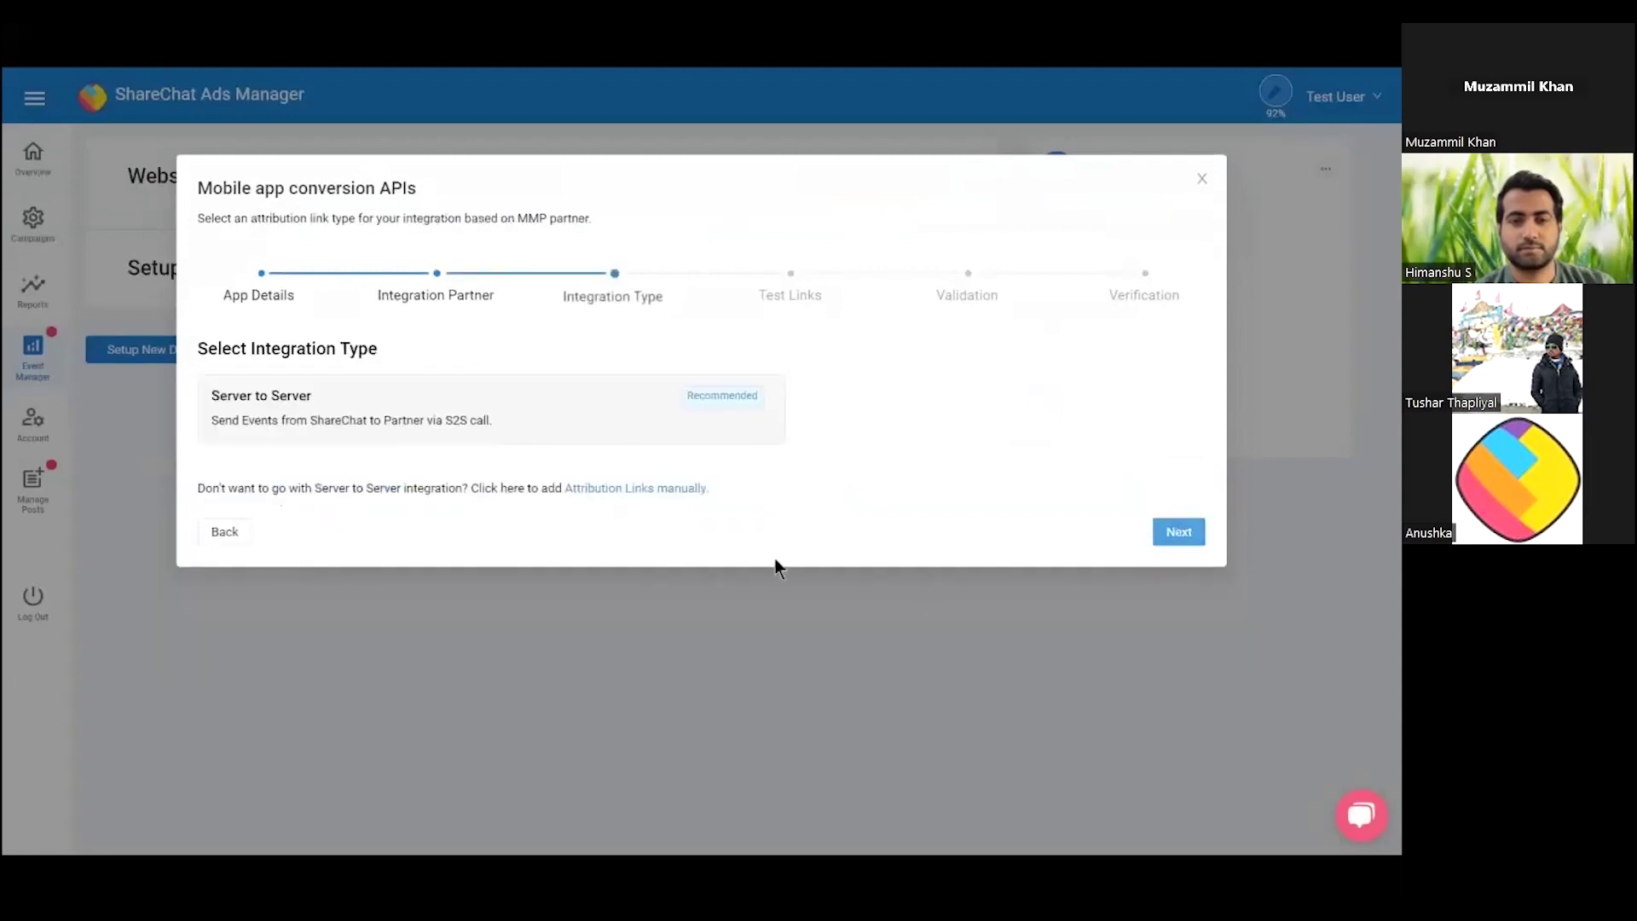
left_click(653, 495)
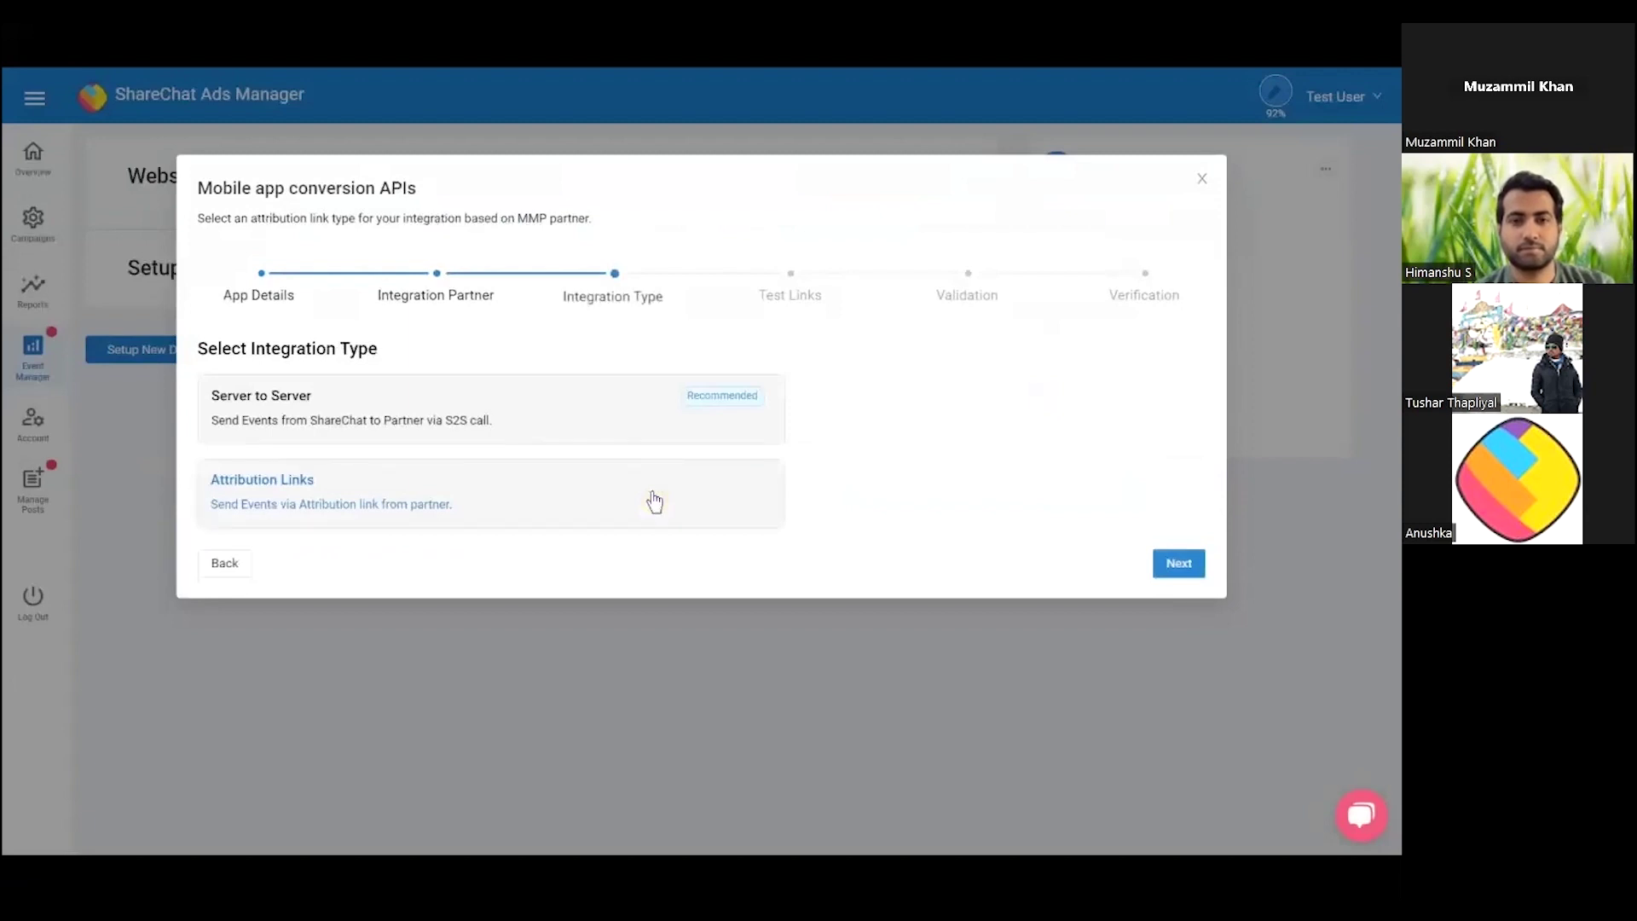
left_click(638, 420)
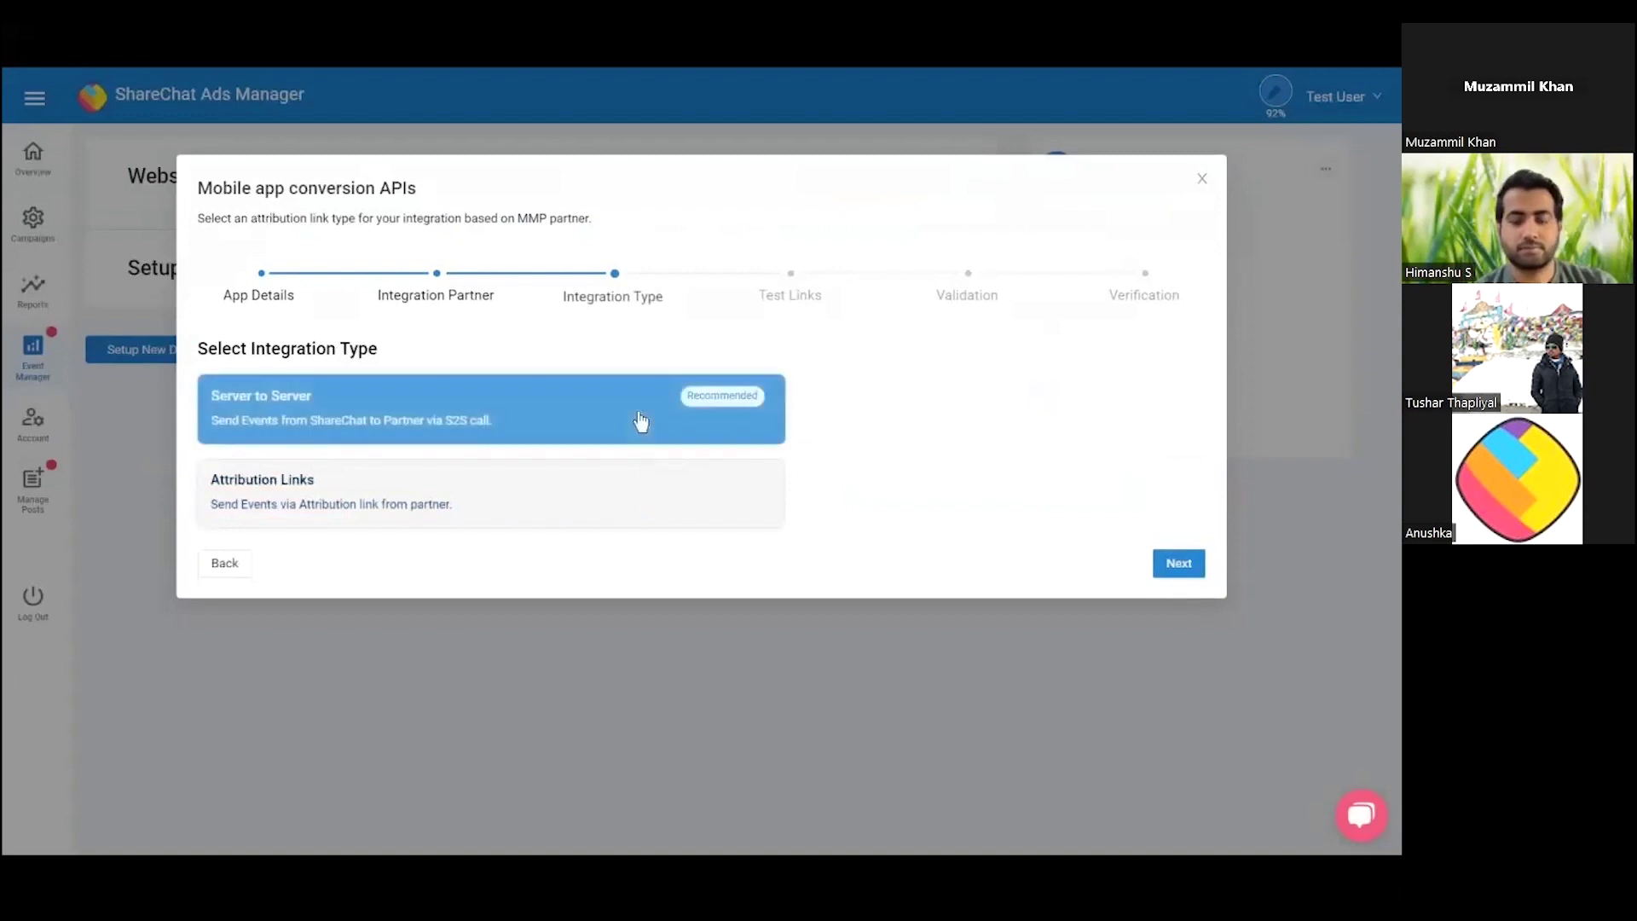
left_click(1180, 575)
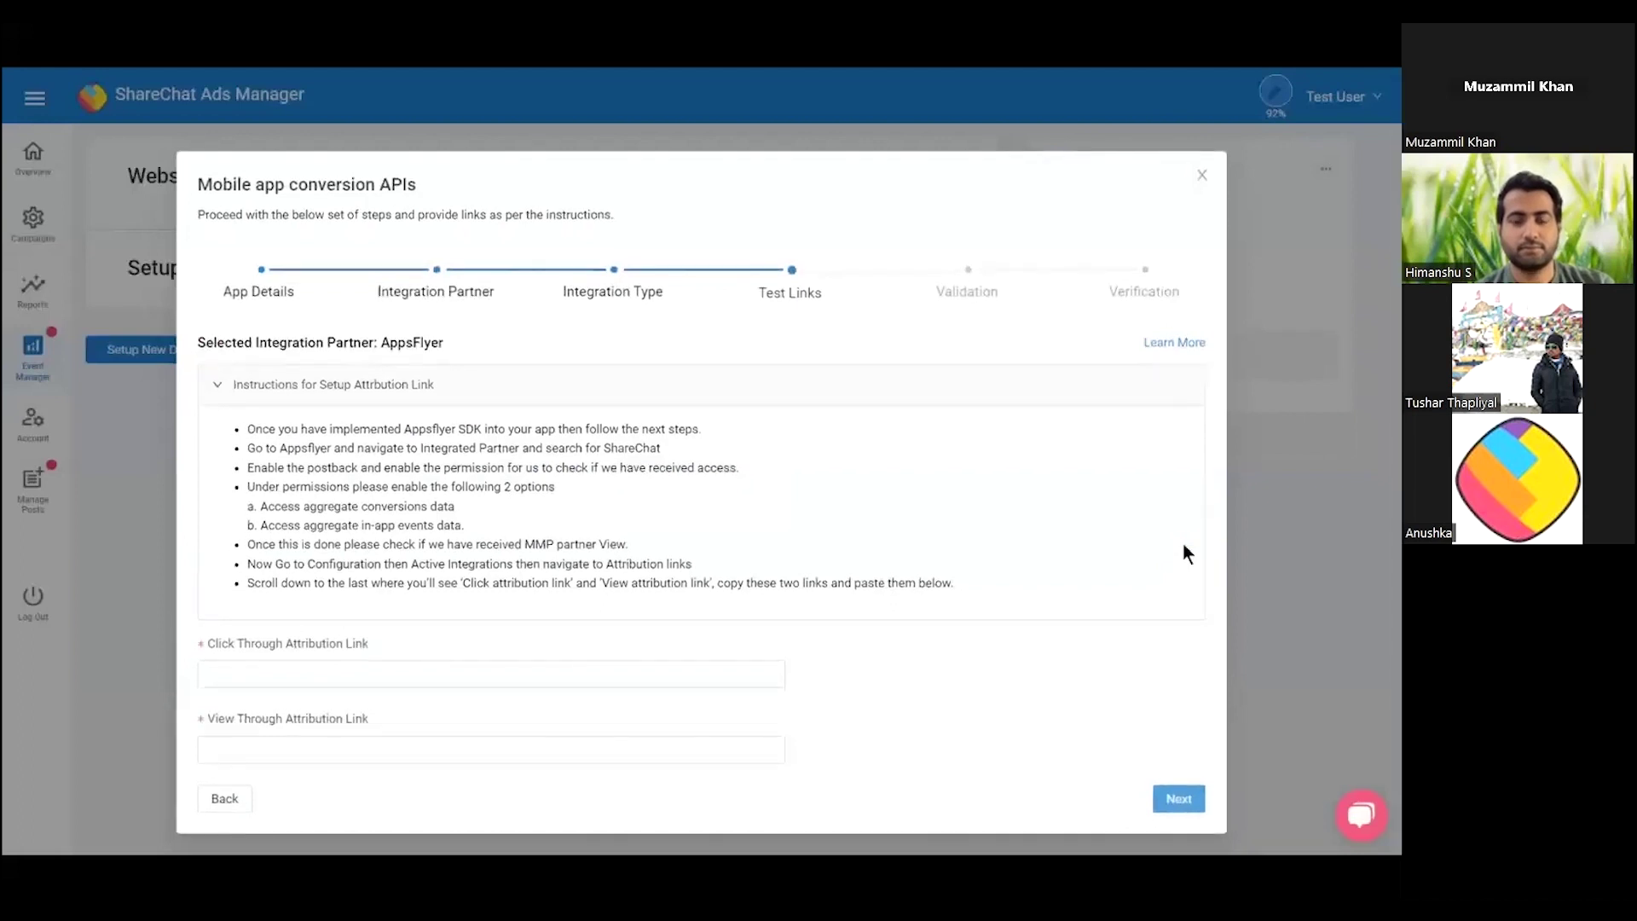
- Switch to AppsFlyer, search the app integrations for Sharechat and open that partner's integration page
key("alt+Tab")
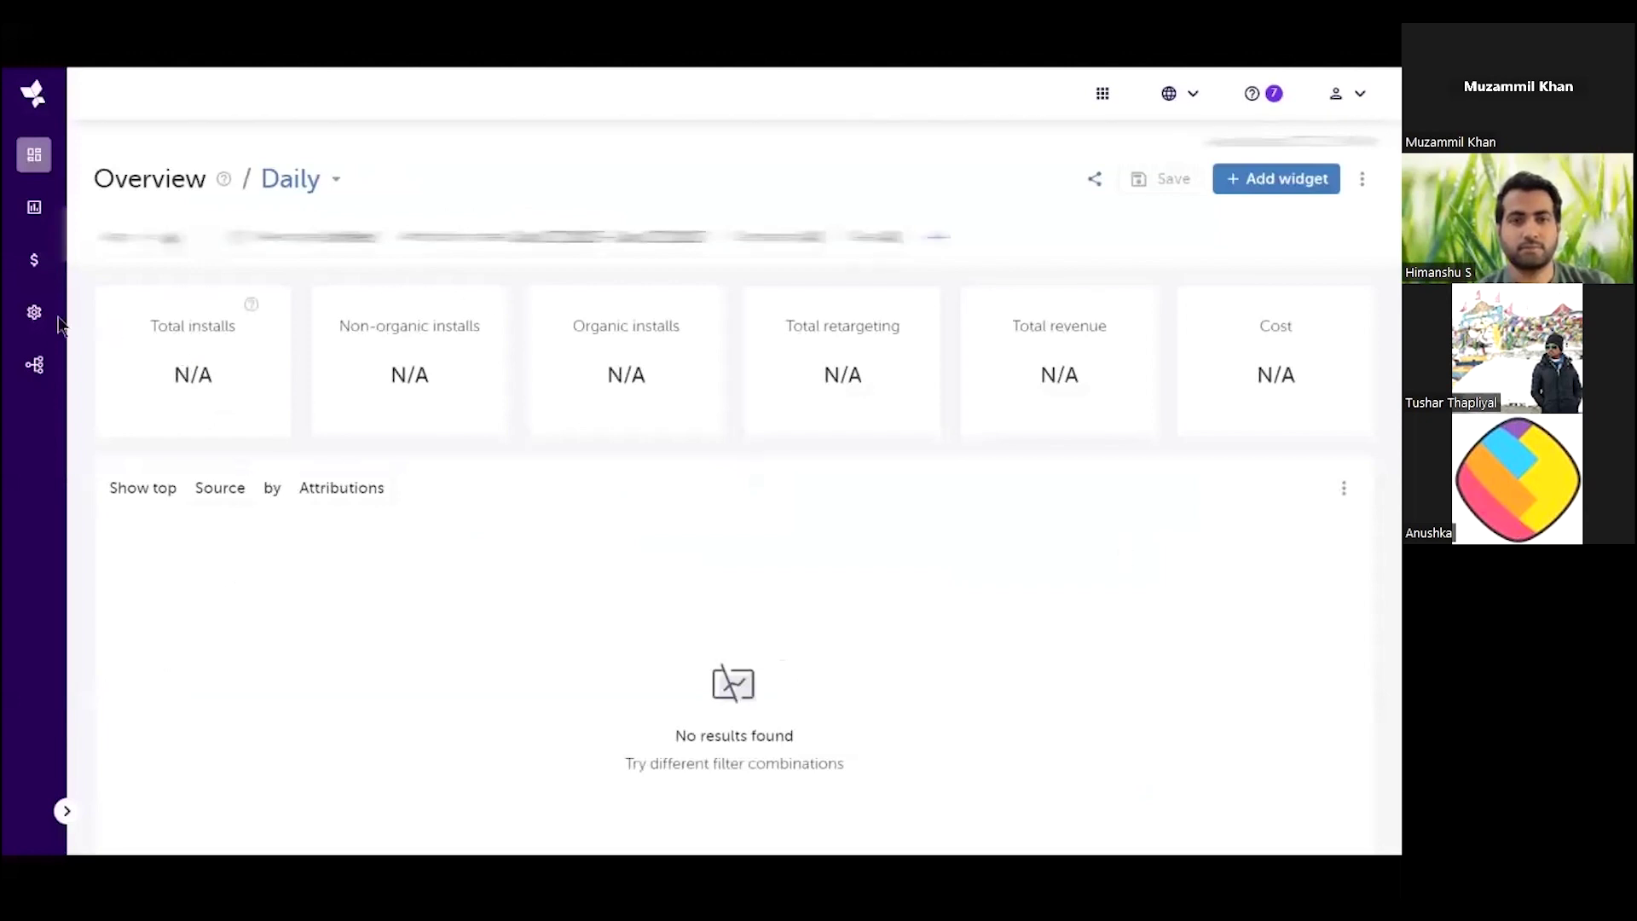
mouse_move(34, 317)
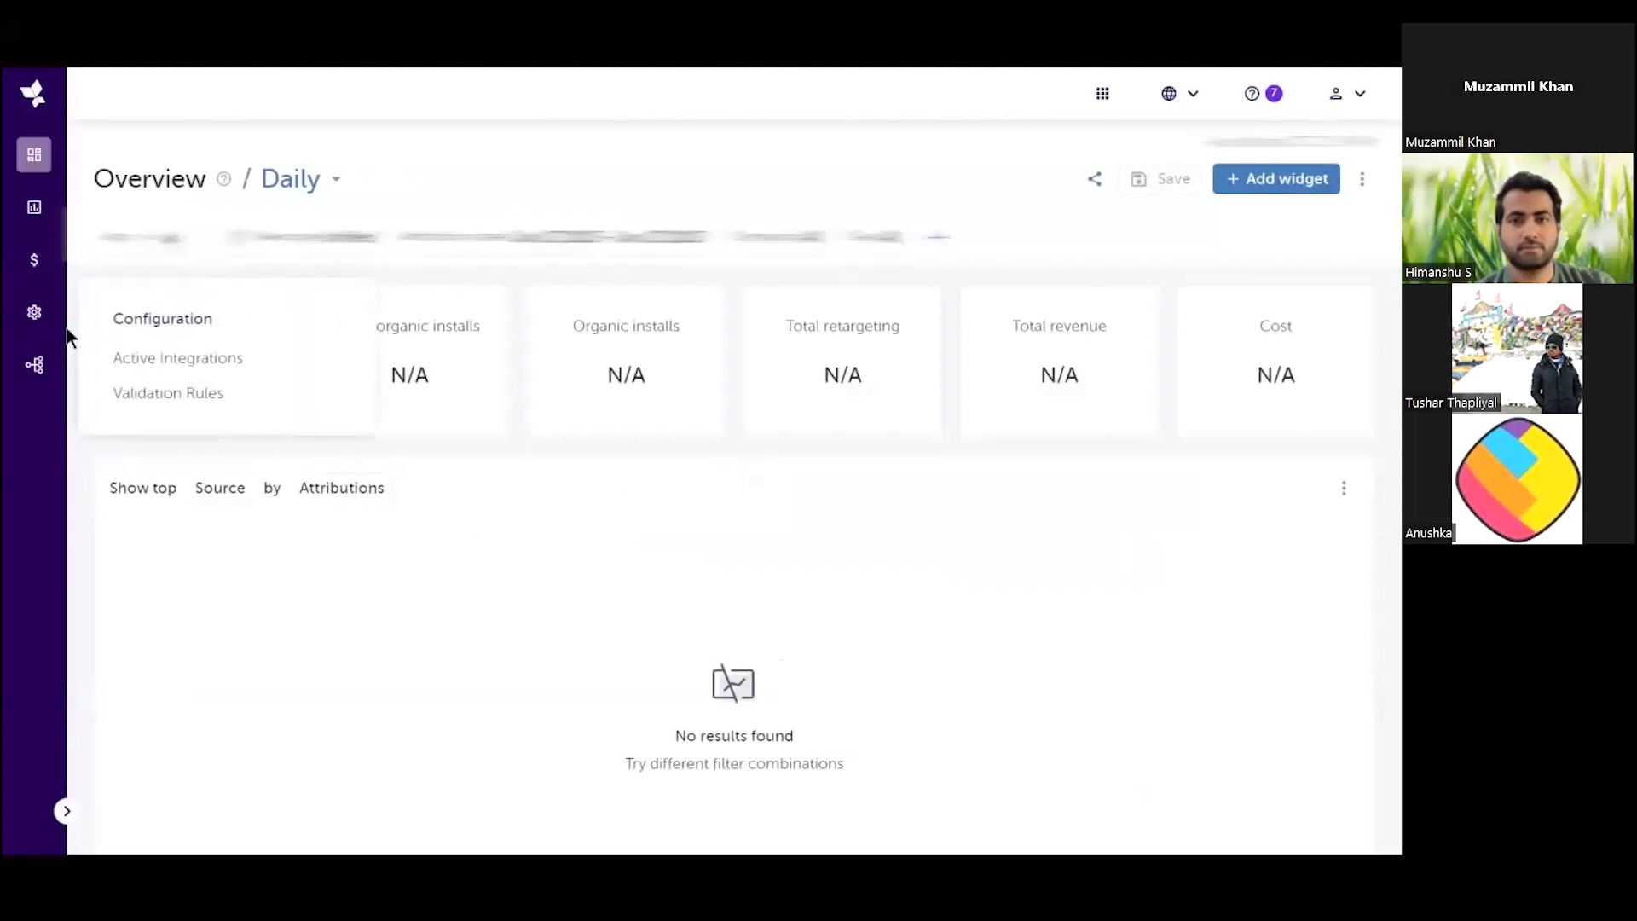
left_click(254, 368)
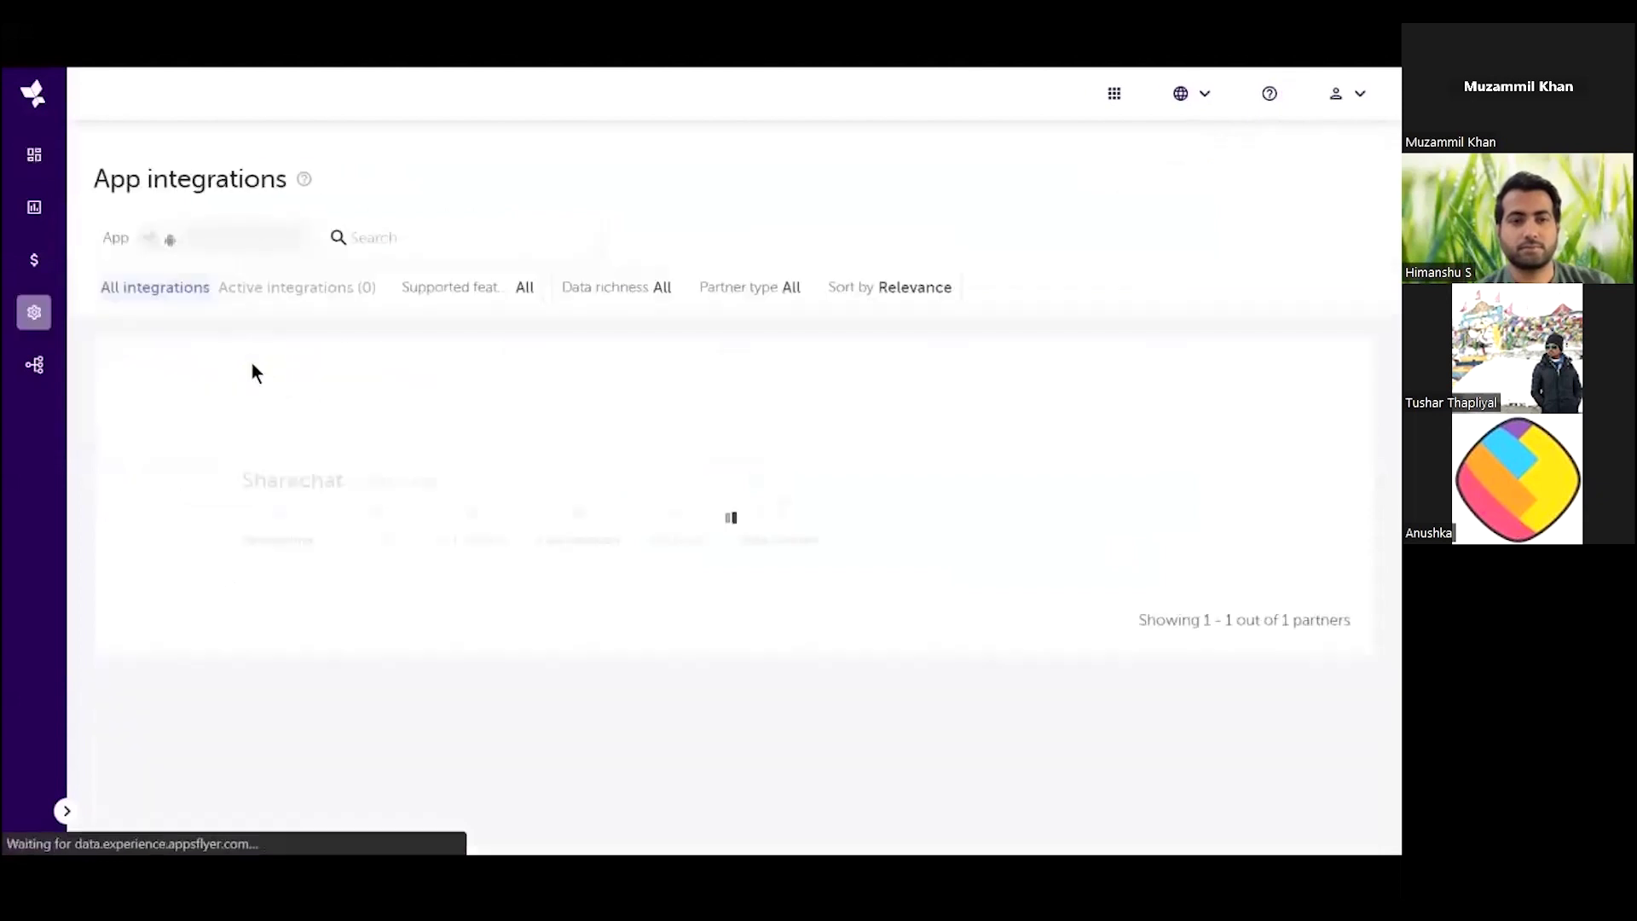
left_click(574, 243)
type("Sharechat")
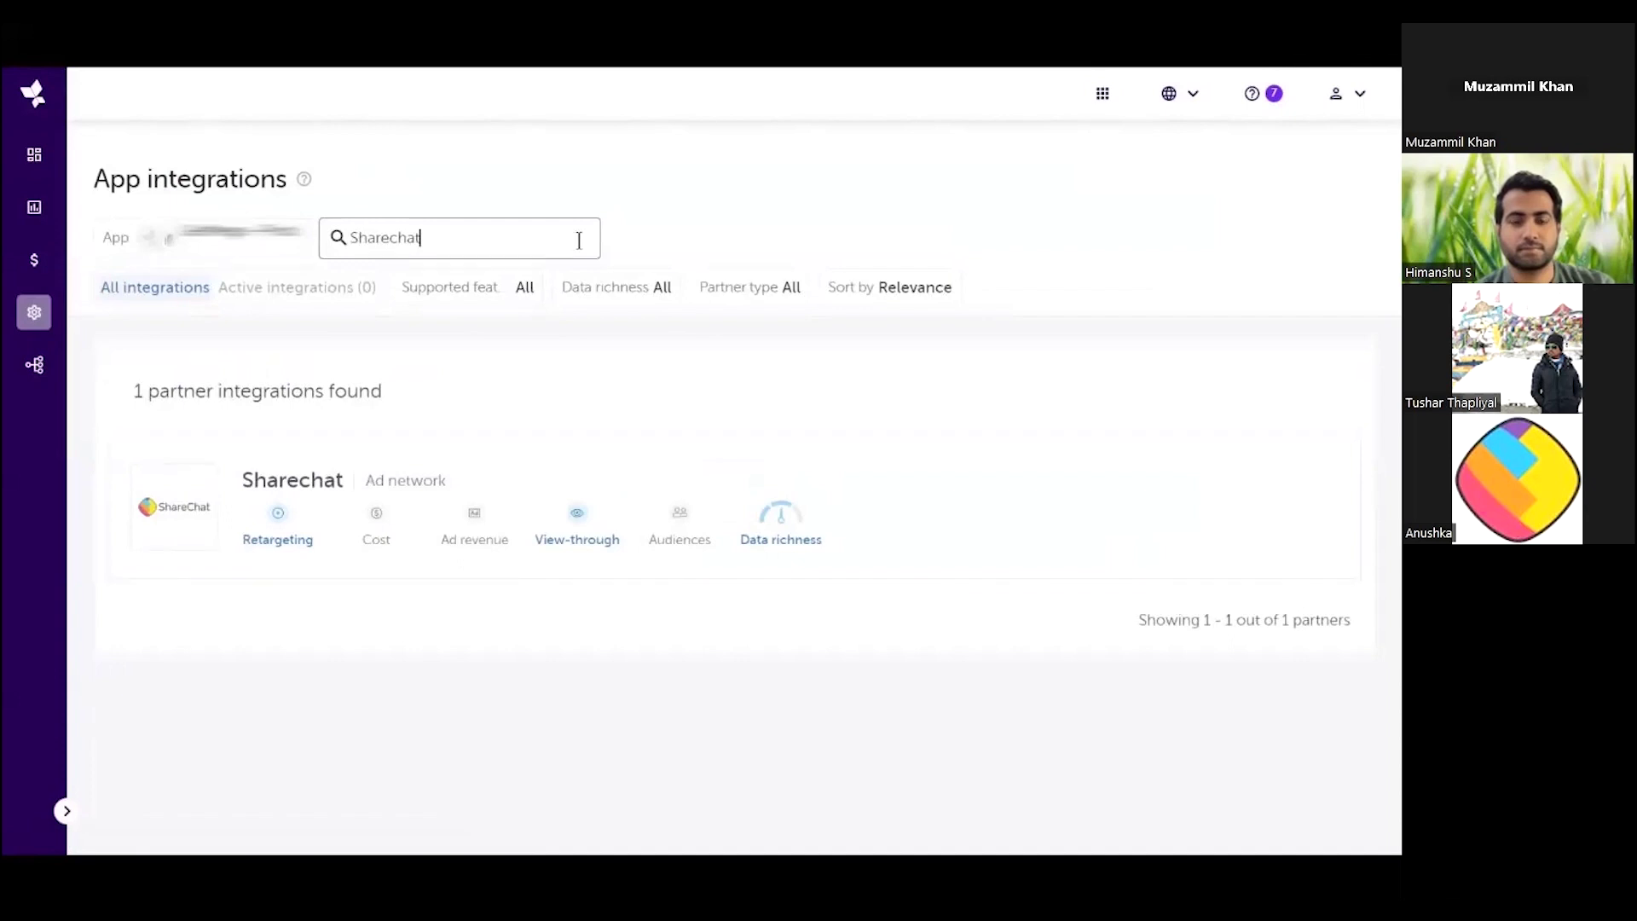
left_click(888, 519)
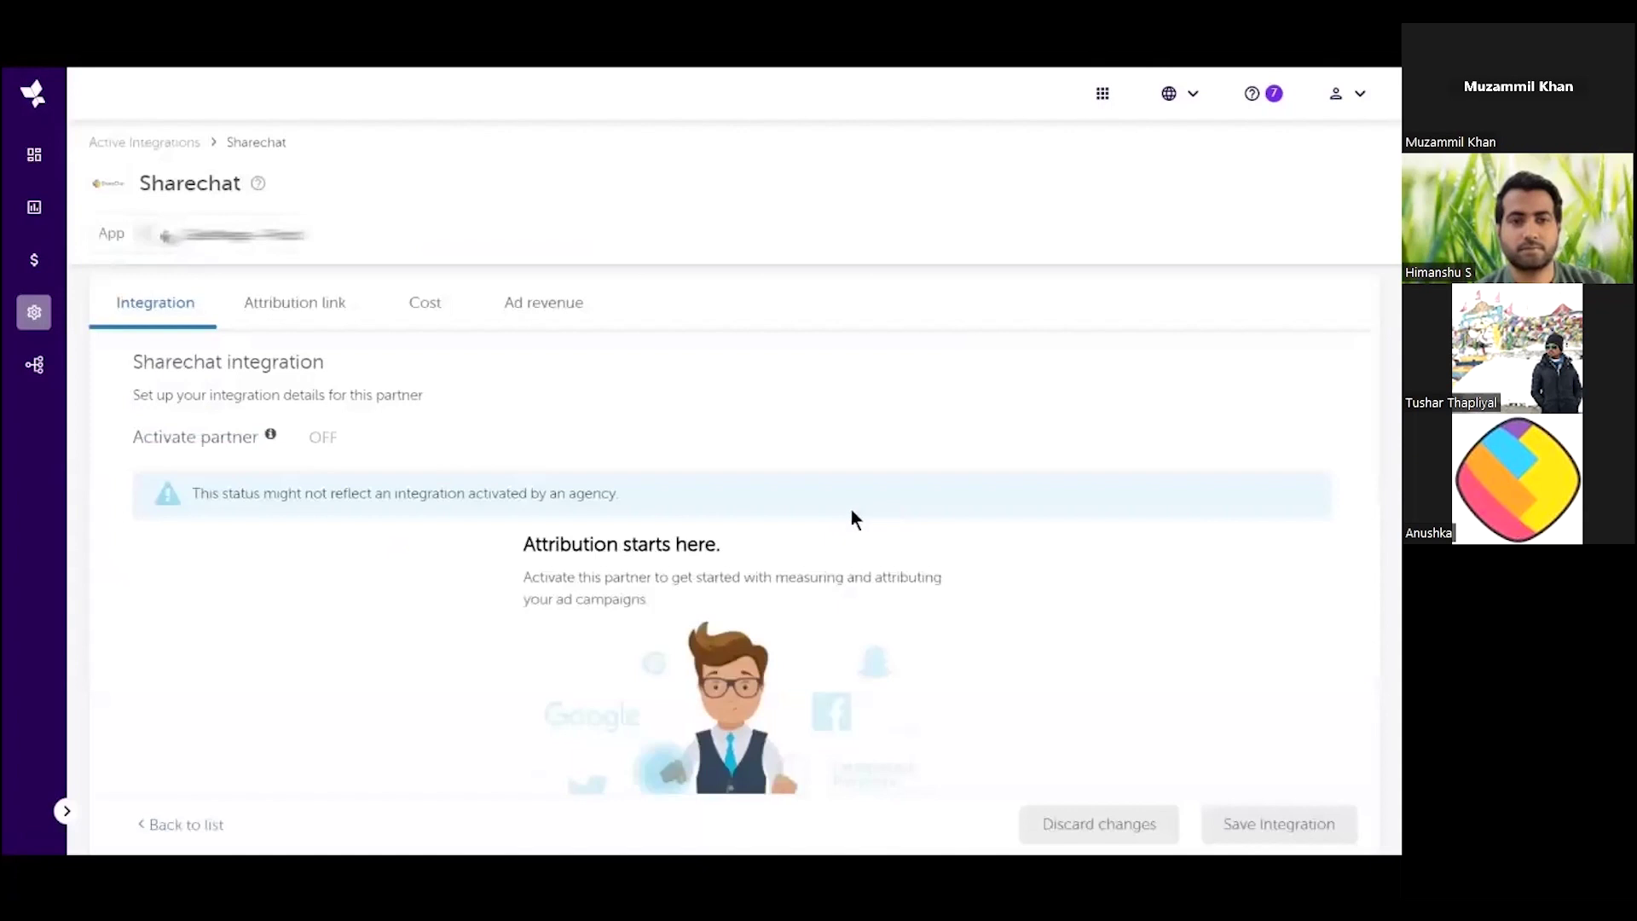
- Copy Sharechat's click attribution link from AppsFlyer into the Click Through Attribution Link field in ShareChat Ads Manager
left_click(294, 316)
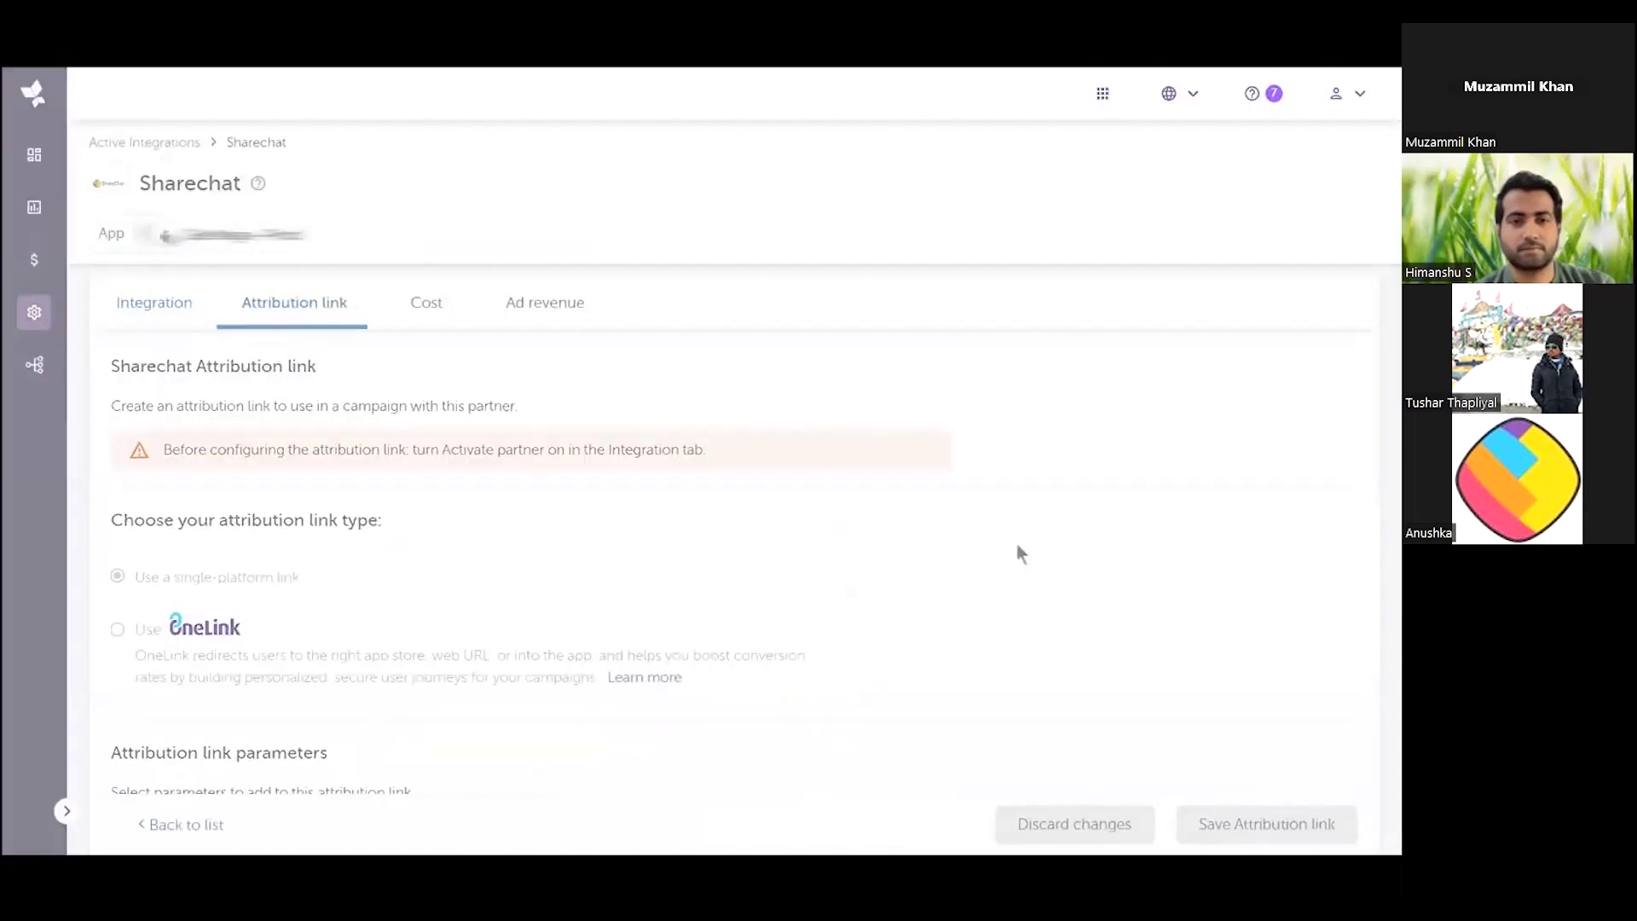
left_click(745, 617)
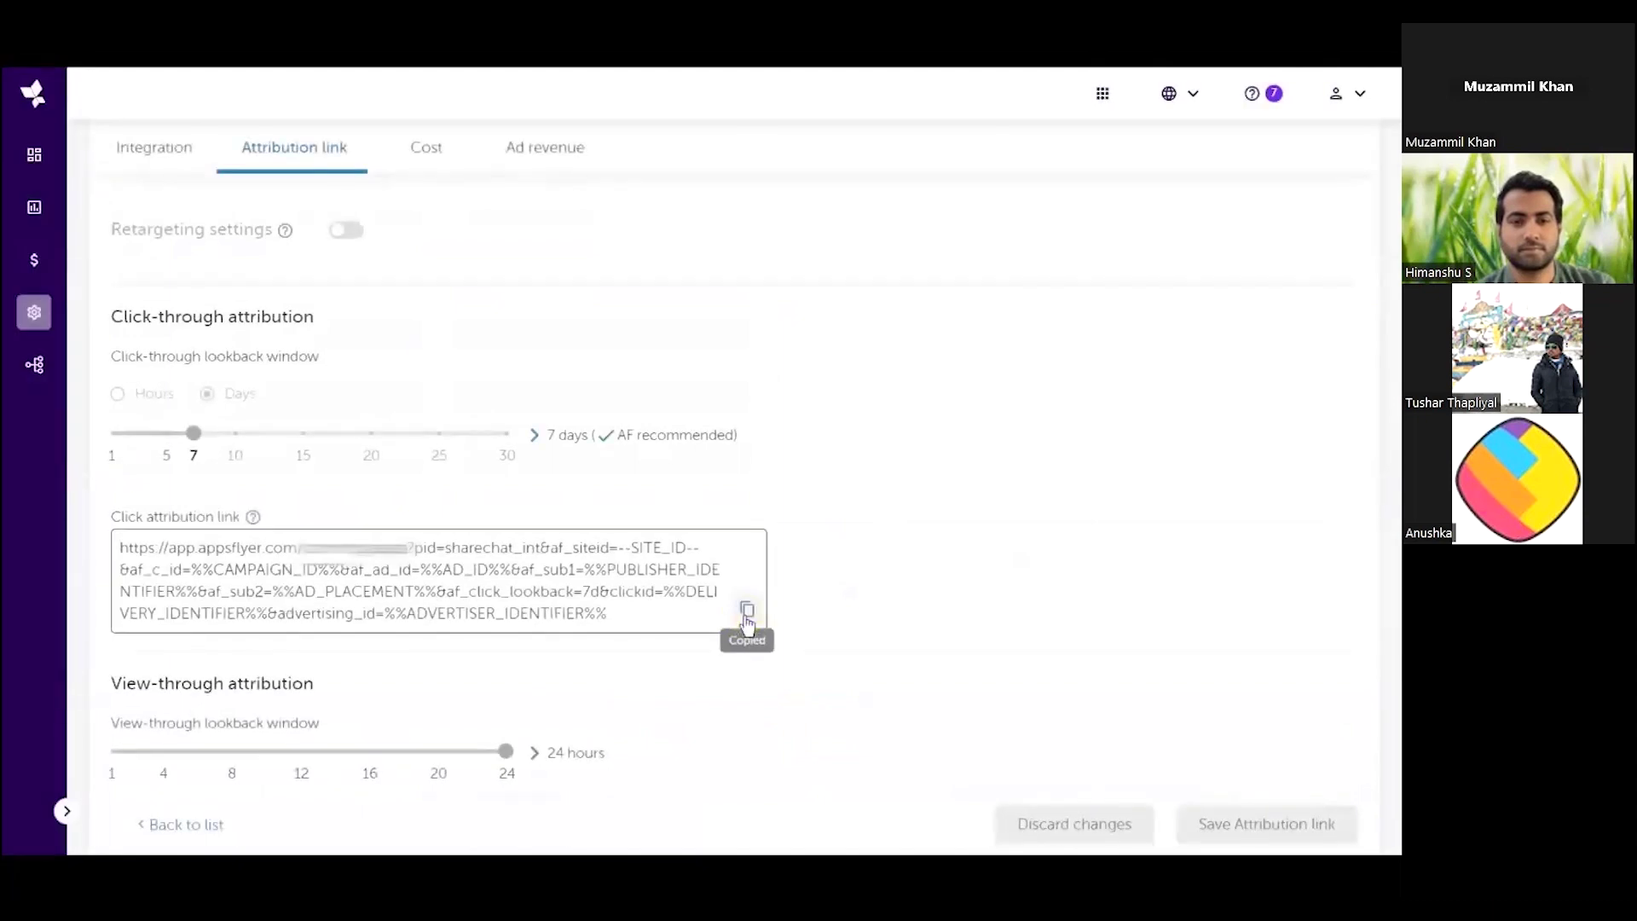
key("alt+Tab")
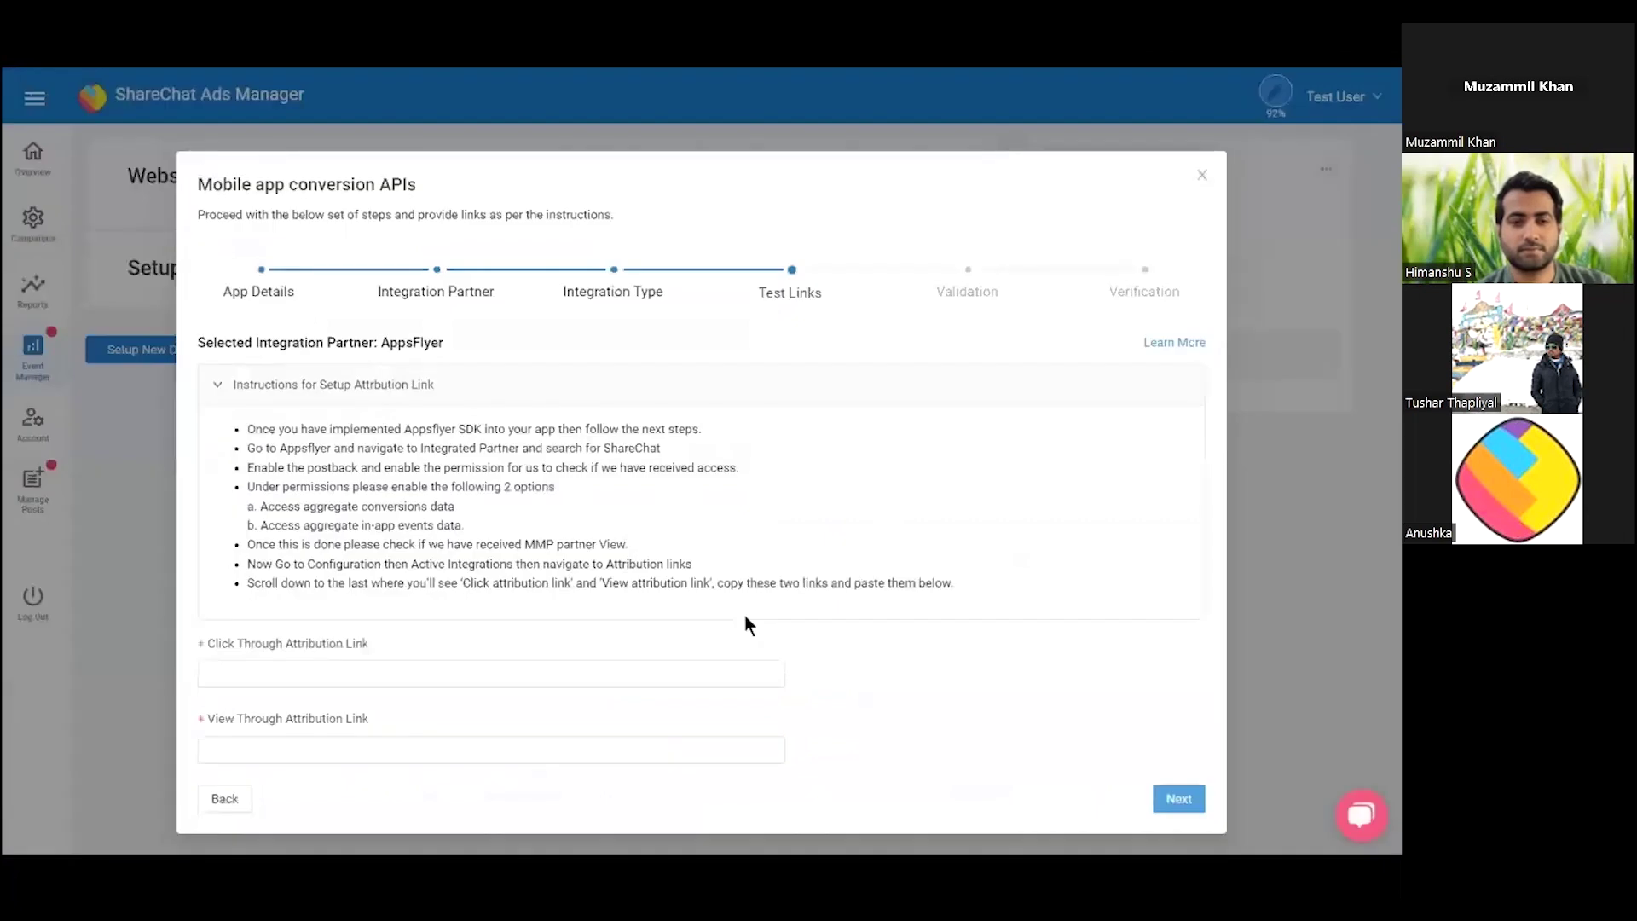
left_click(746, 674)
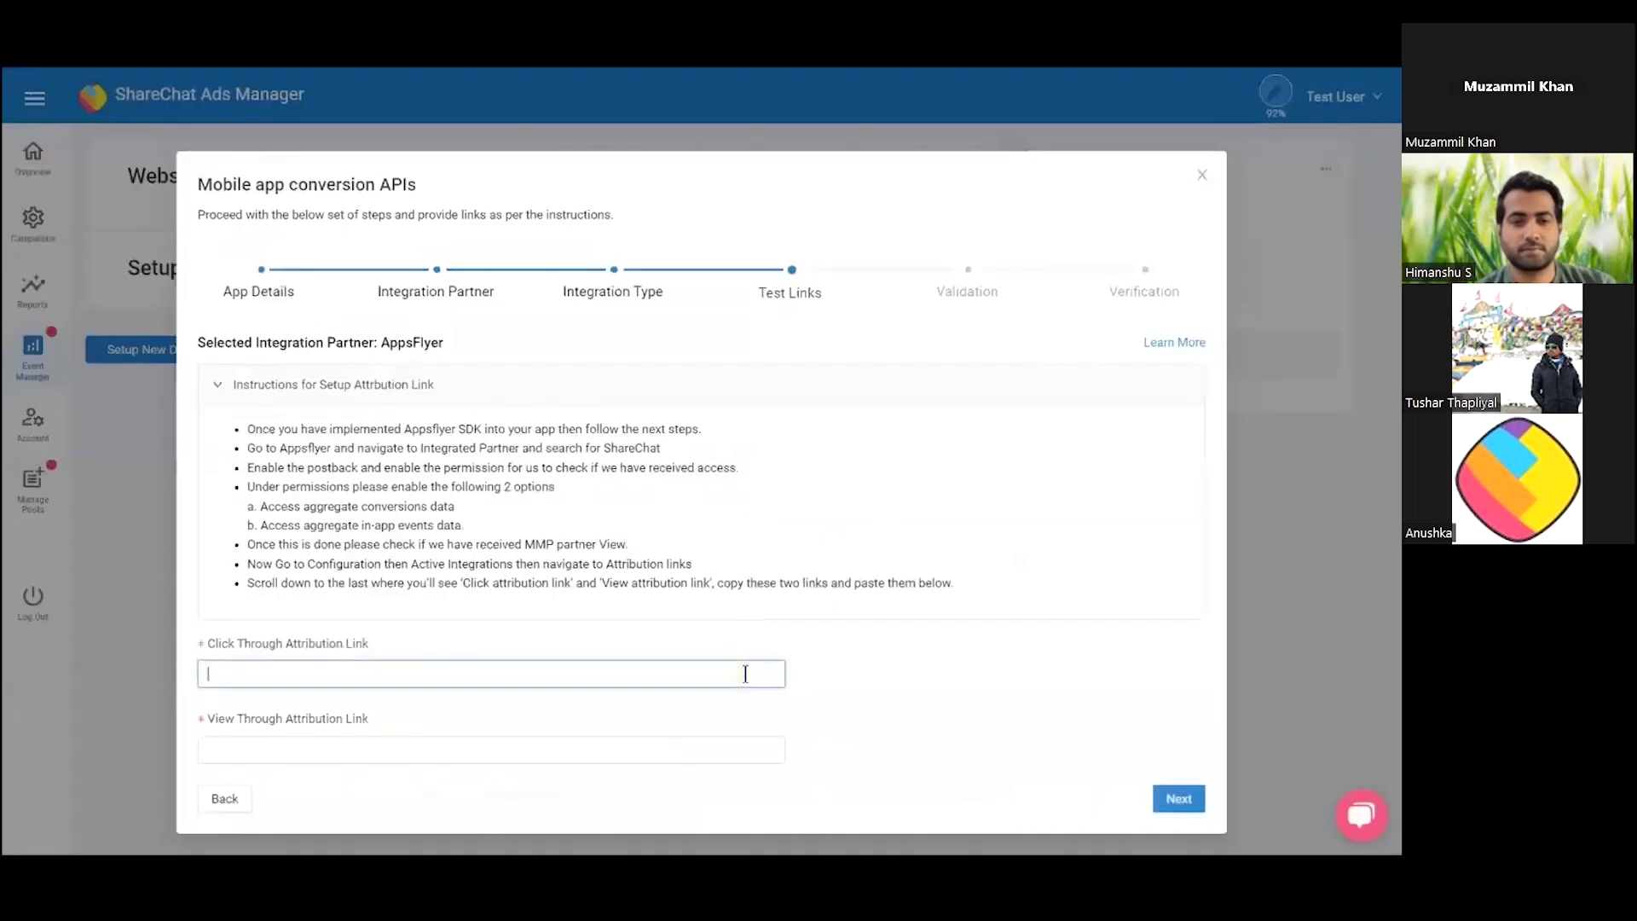
key("ctrl+v")
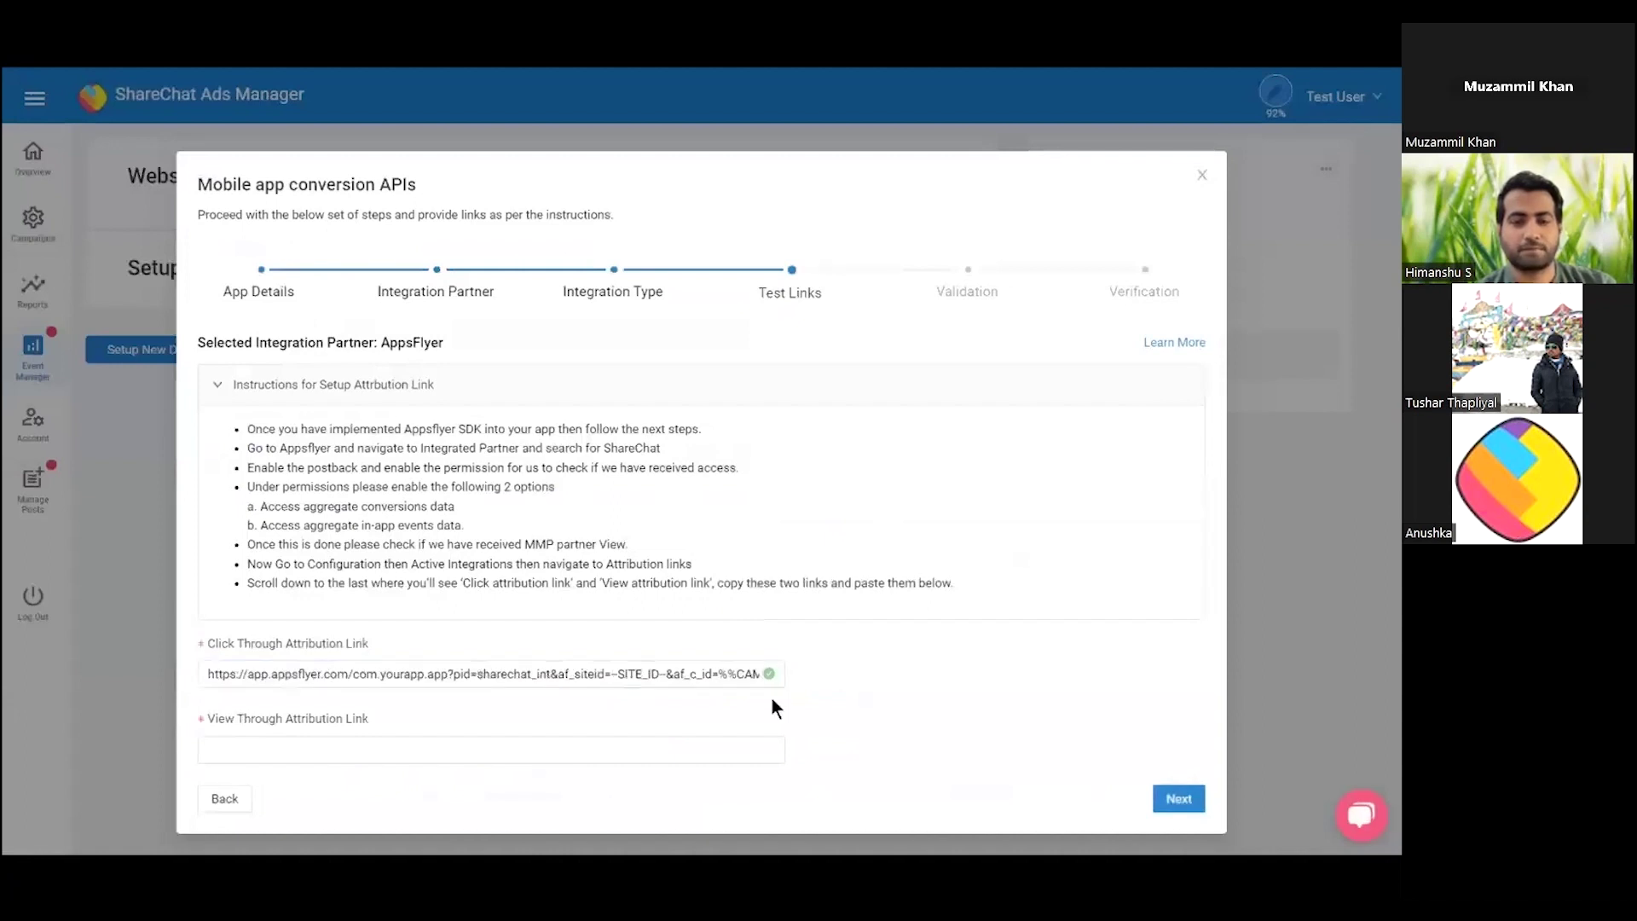
- Copy the view-through attribution link from AppsFlyer into the View Through Attribution Link field and submit the test links
key("alt+Tab")
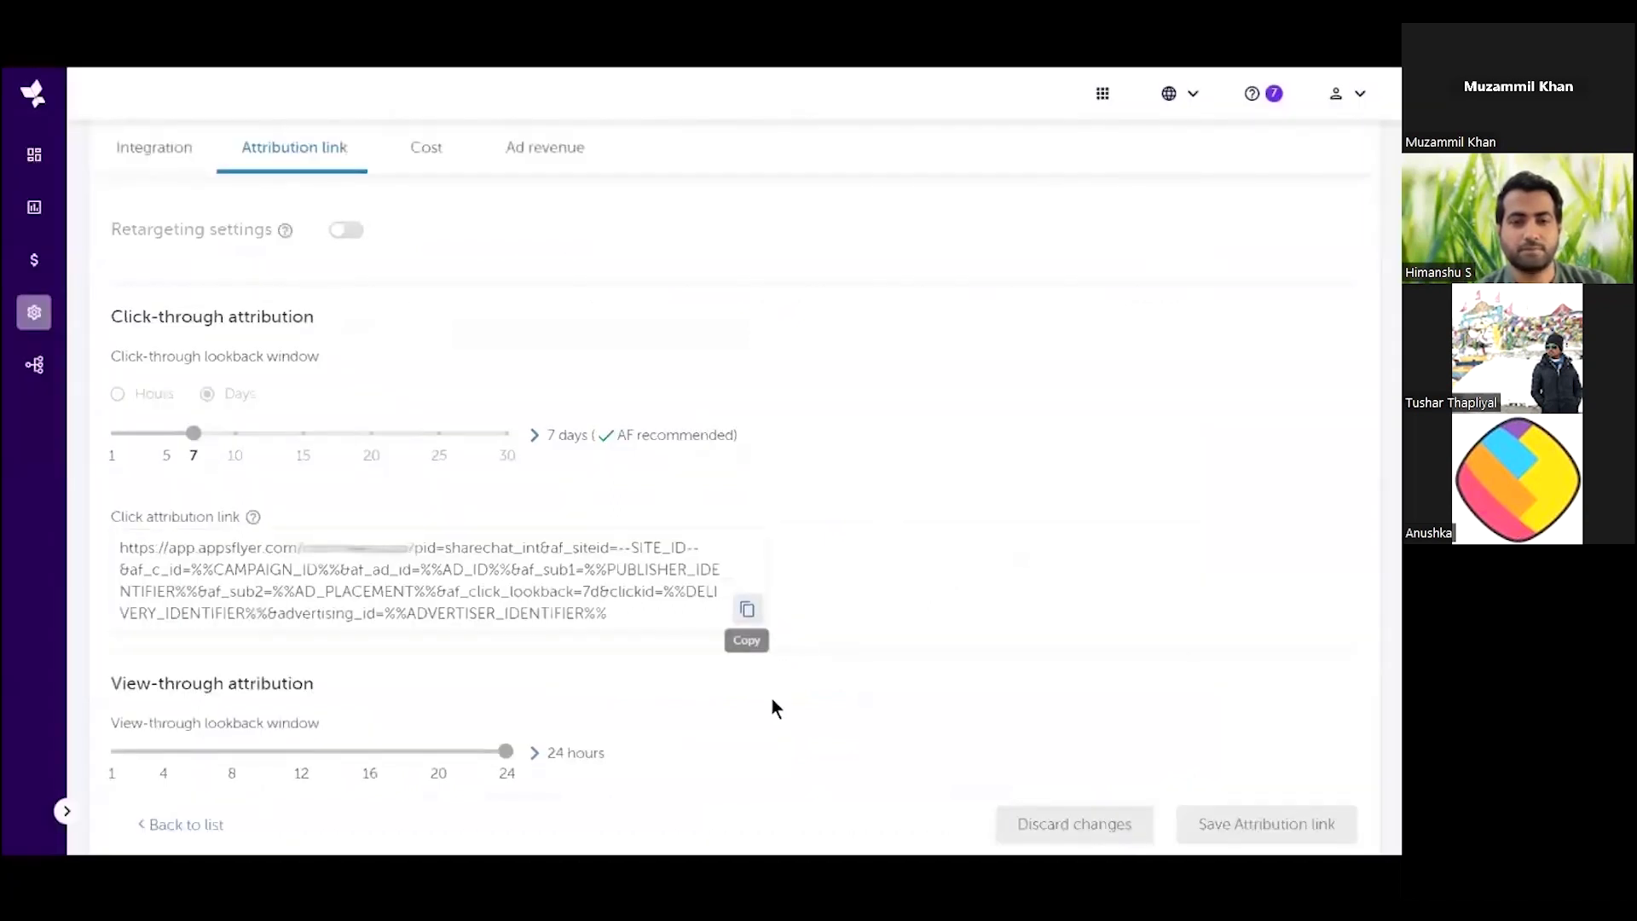
scroll(772, 708, "down", 3)
left_click(747, 715)
key("alt+Tab")
left_click(754, 749)
key("ctrl+v")
left_click(791, 754)
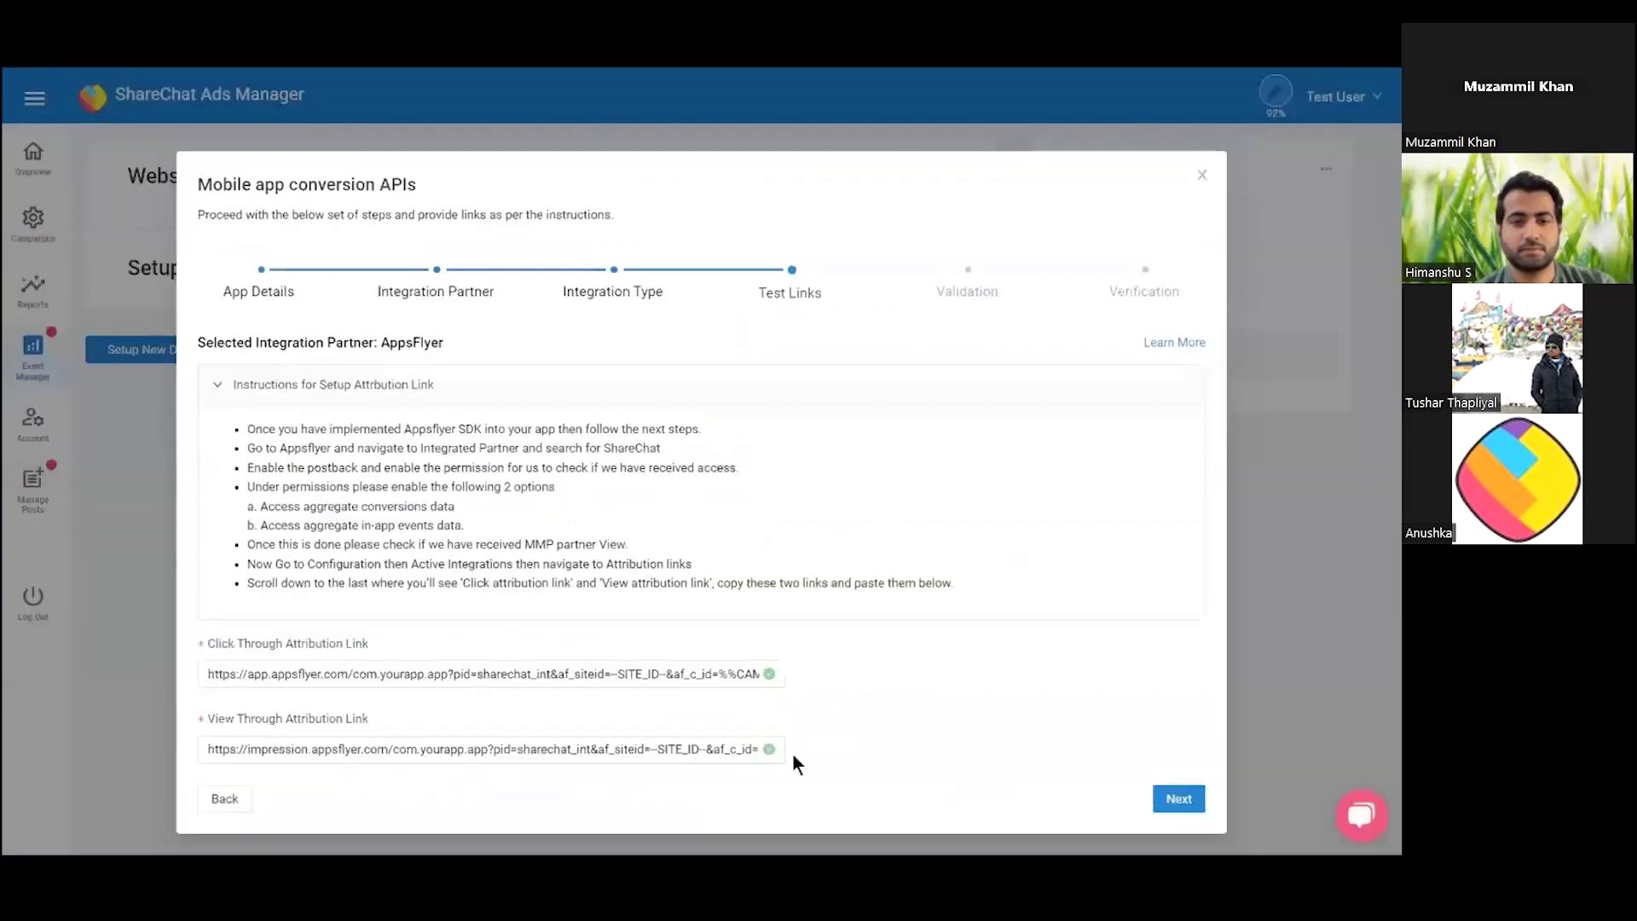
left_click(1185, 808)
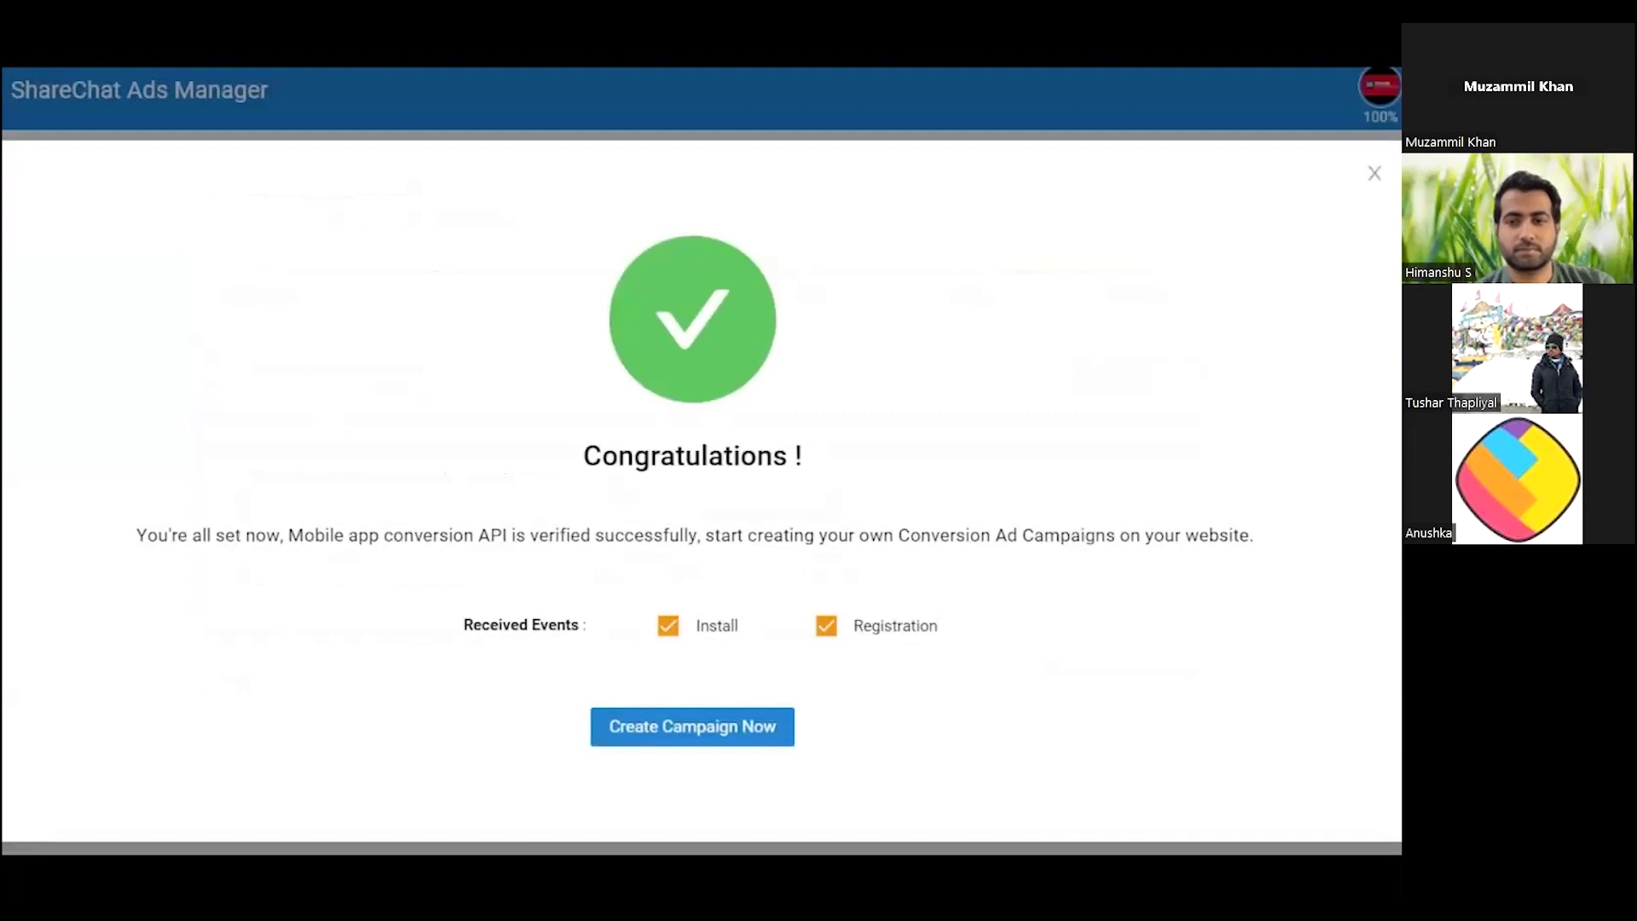
- Leave the finished demo video and play the Website Pixel demo on the Event Manager Demo slide in full screen
mouse_move(1361, 870)
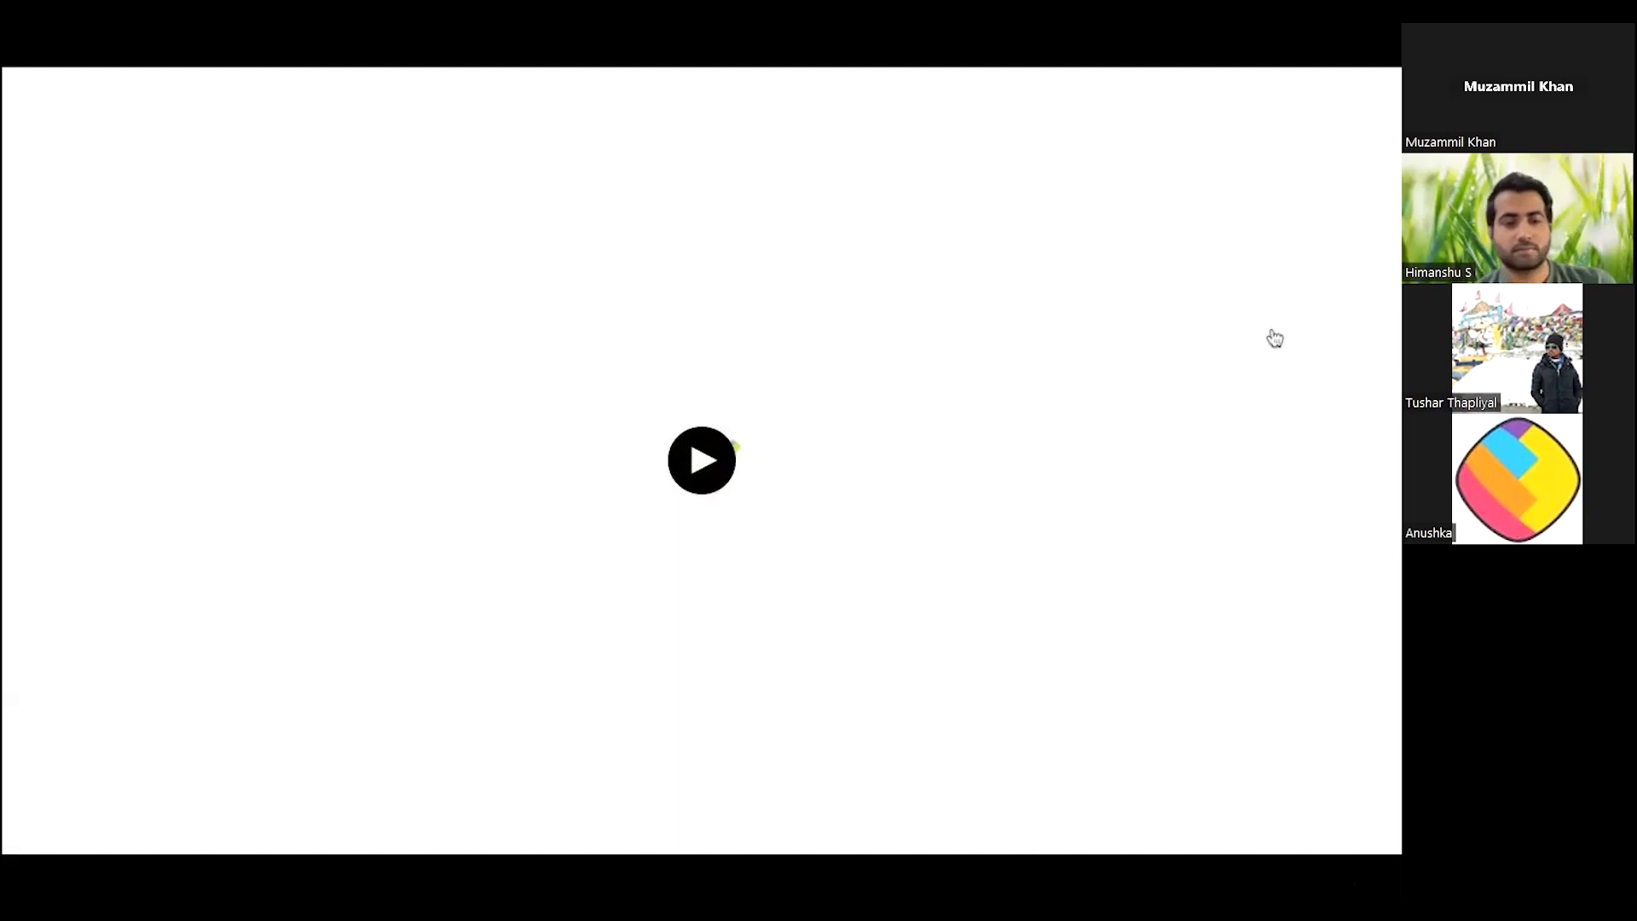
key("Escape")
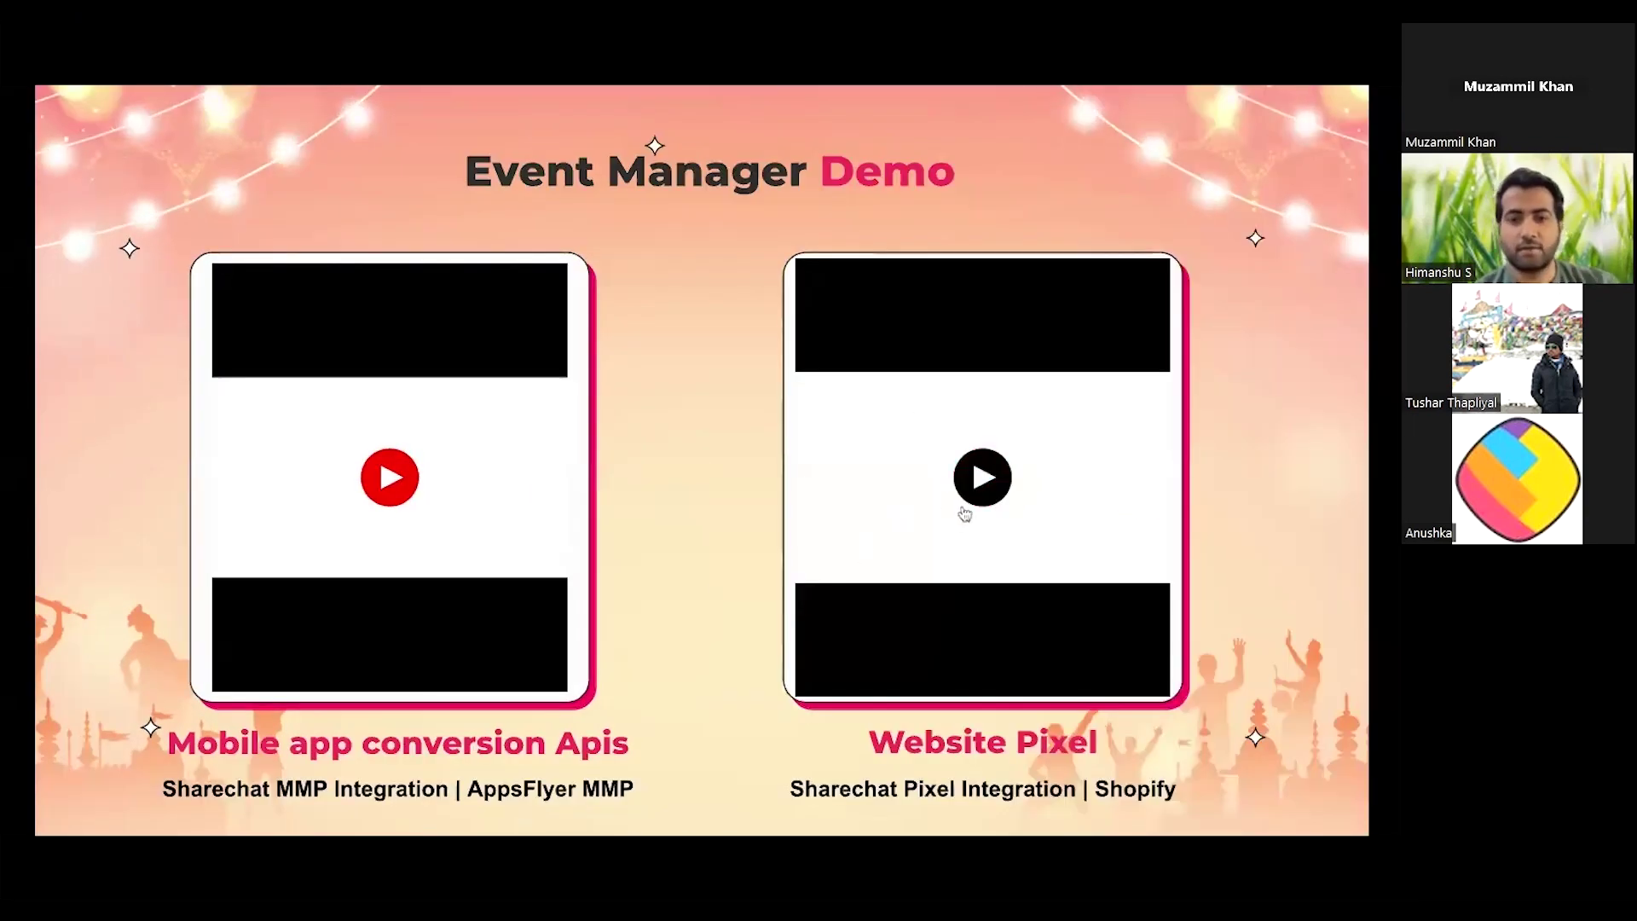
left_click(981, 476)
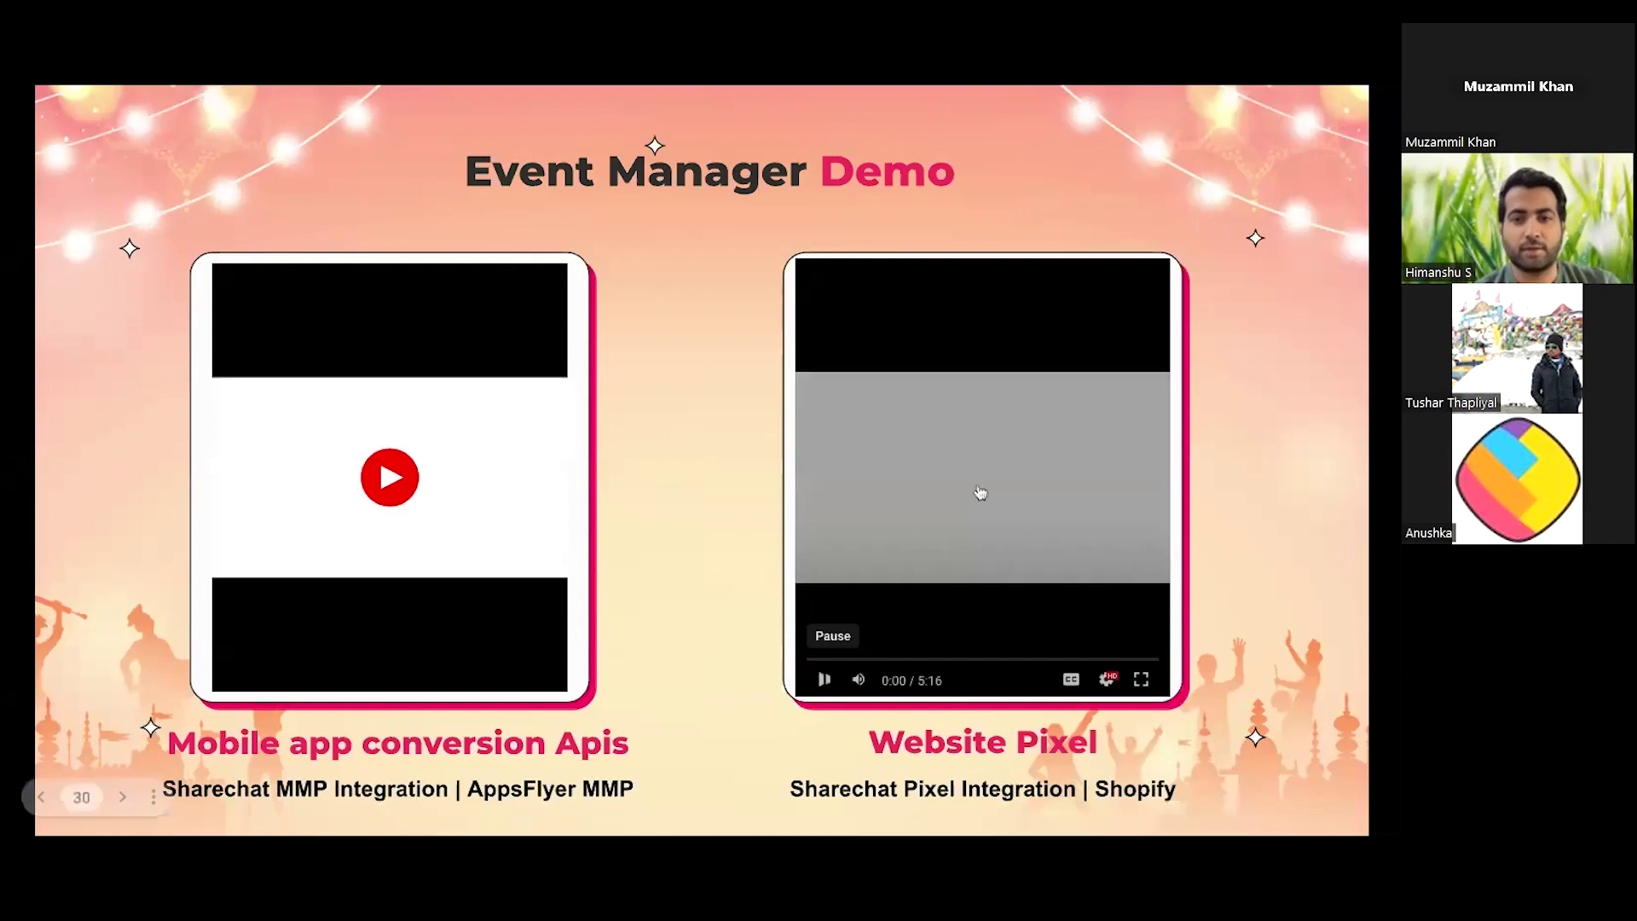
left_click(1144, 680)
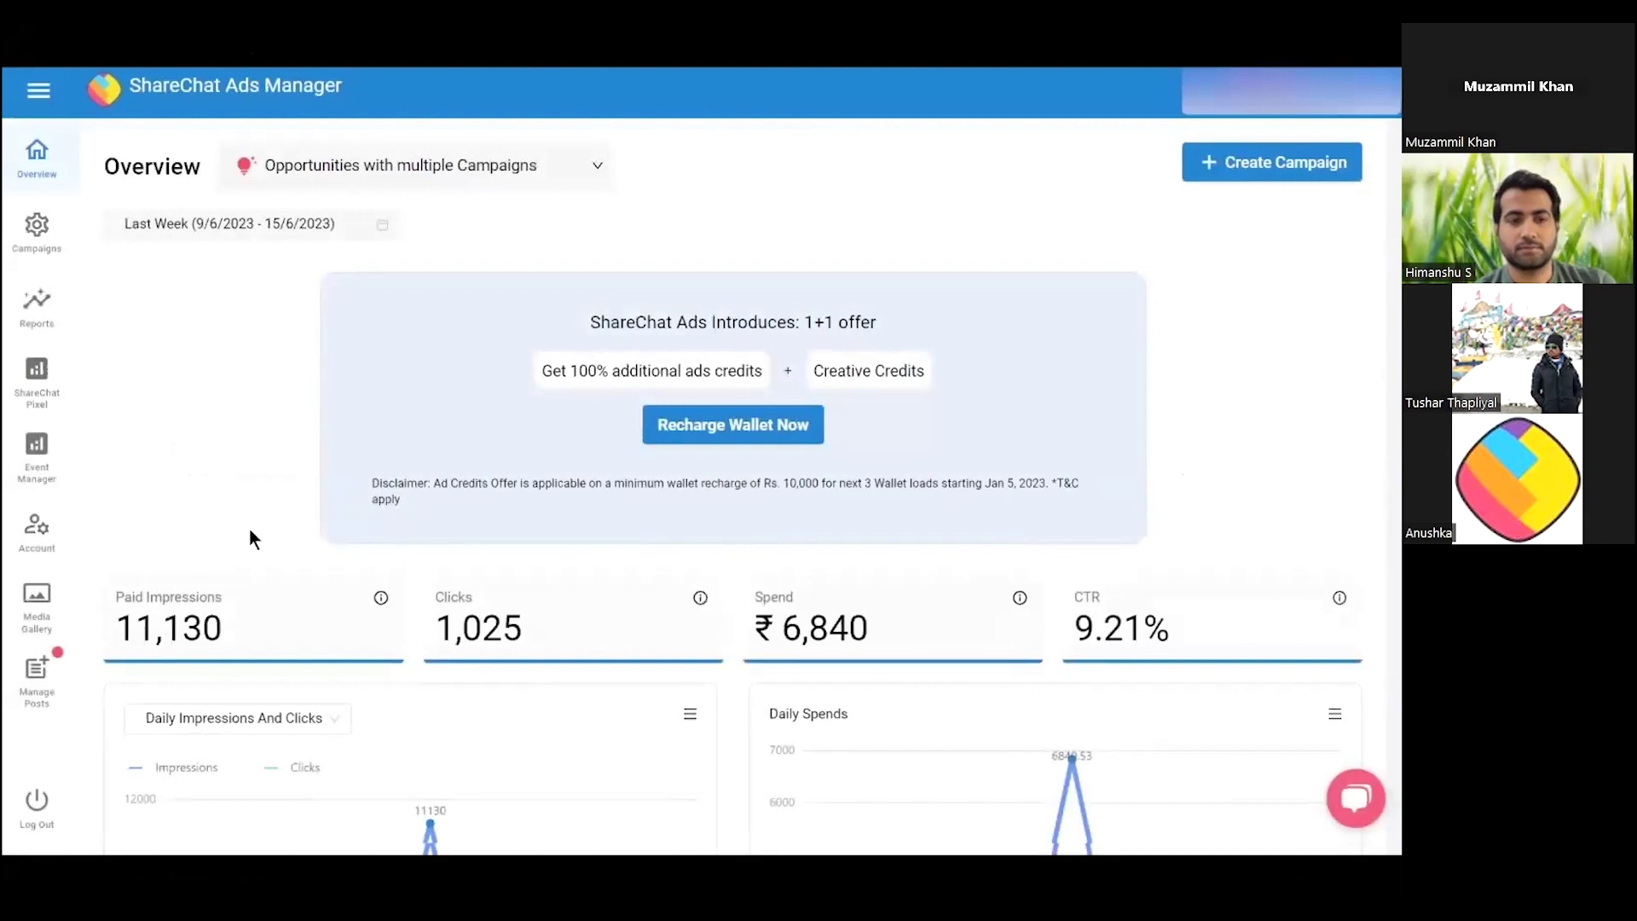
- Start setting up a new Website Pixels data source in the Event Manager
left_click(53, 491)
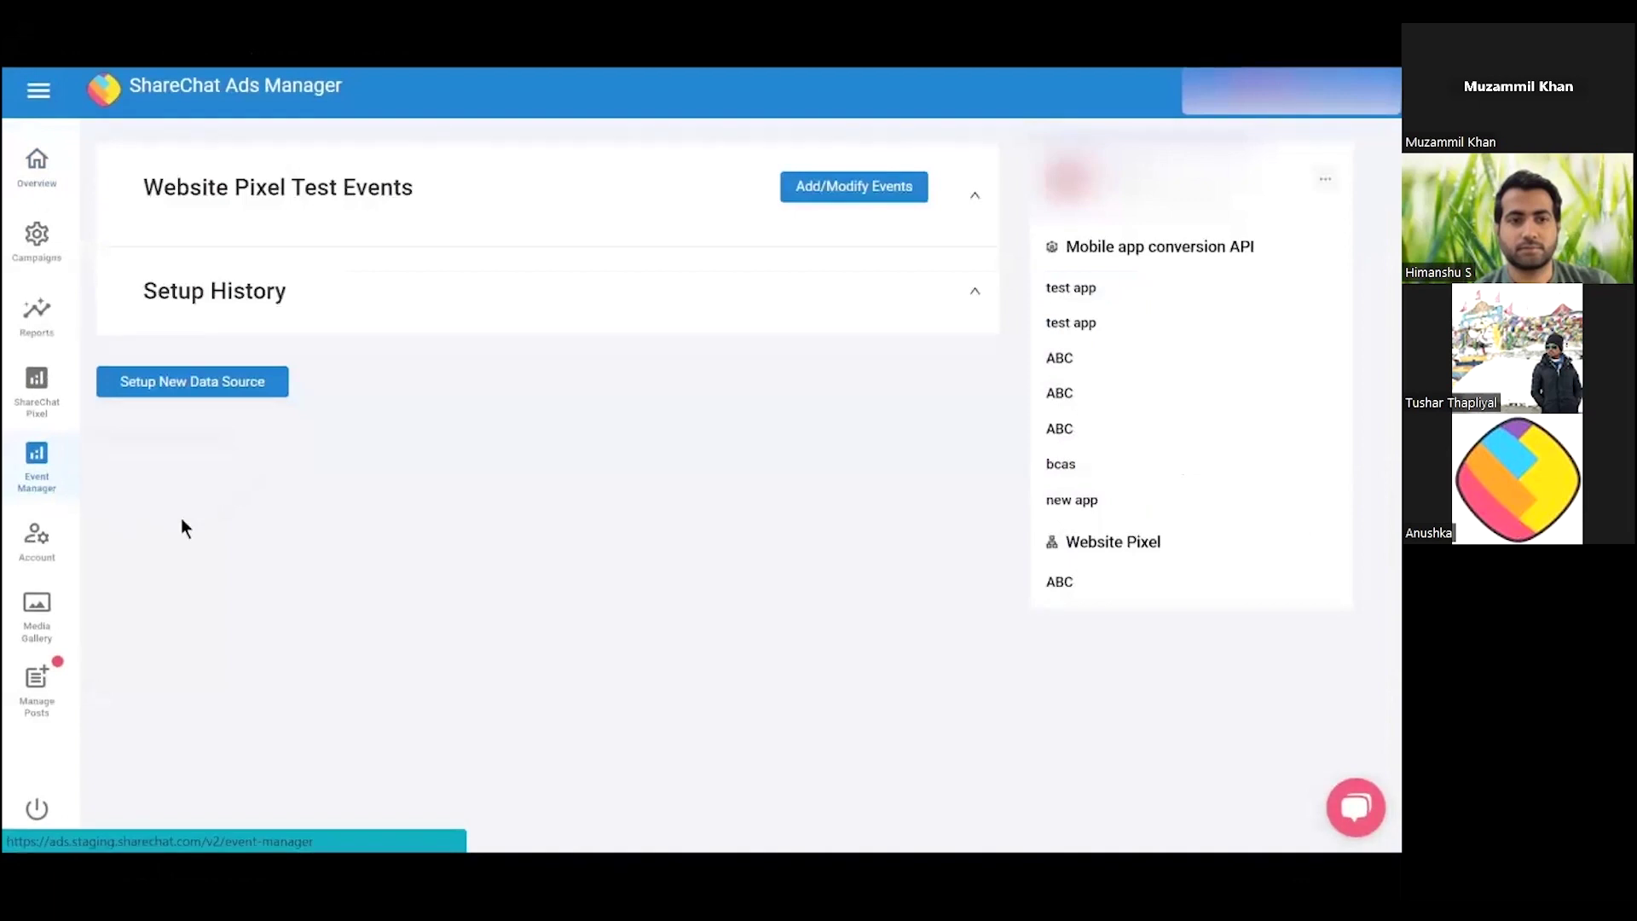
left_click(189, 400)
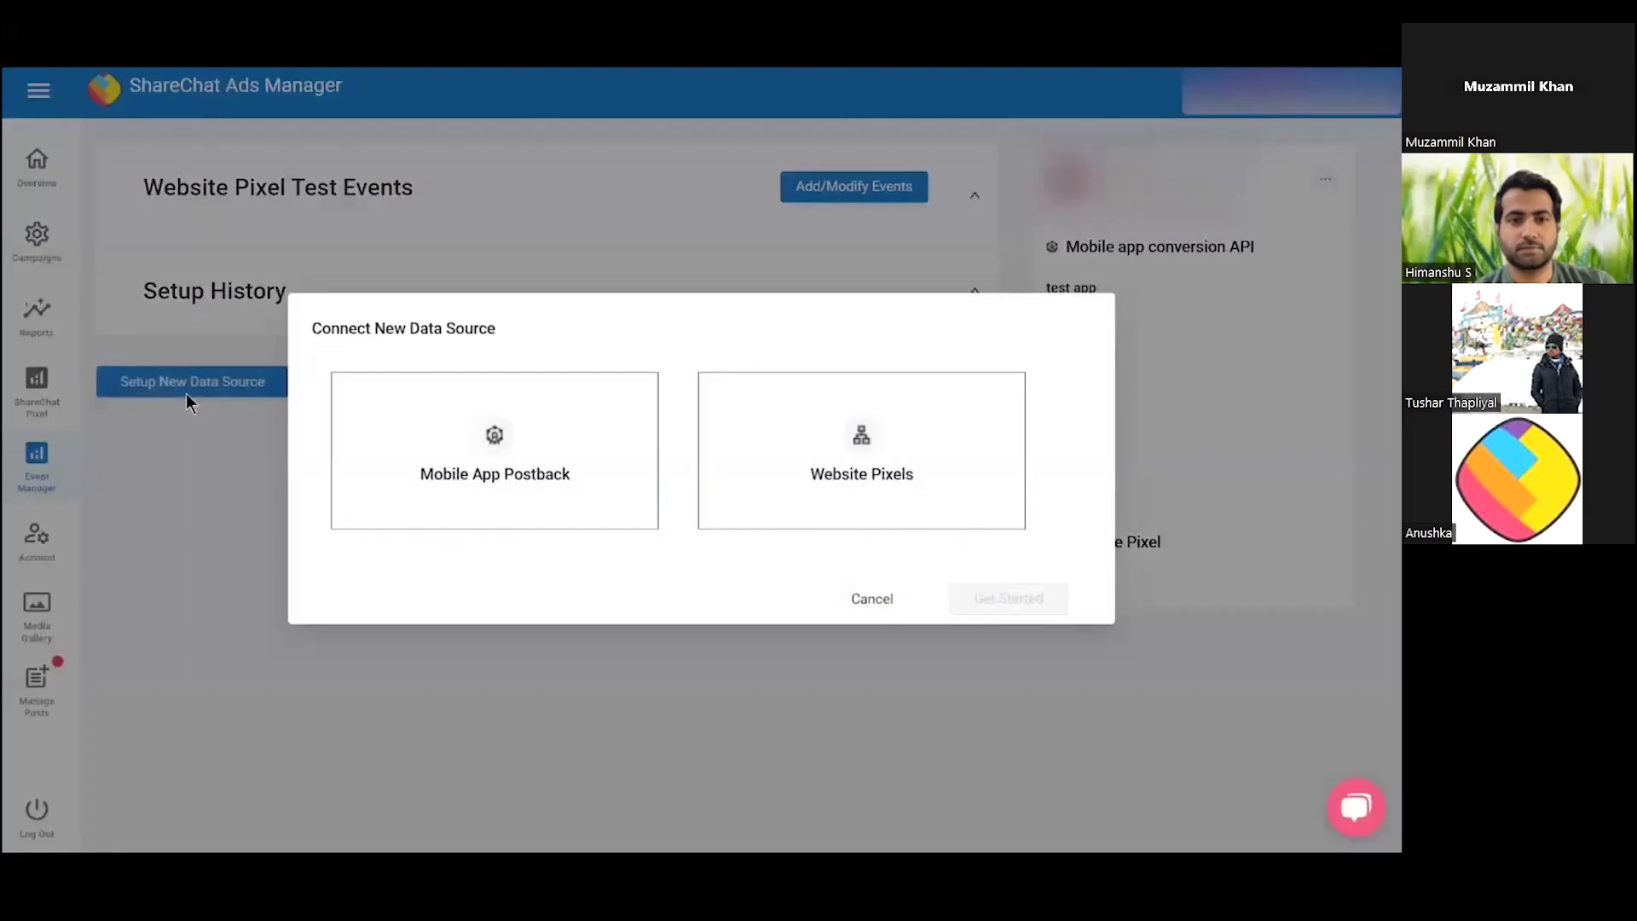
left_click(863, 518)
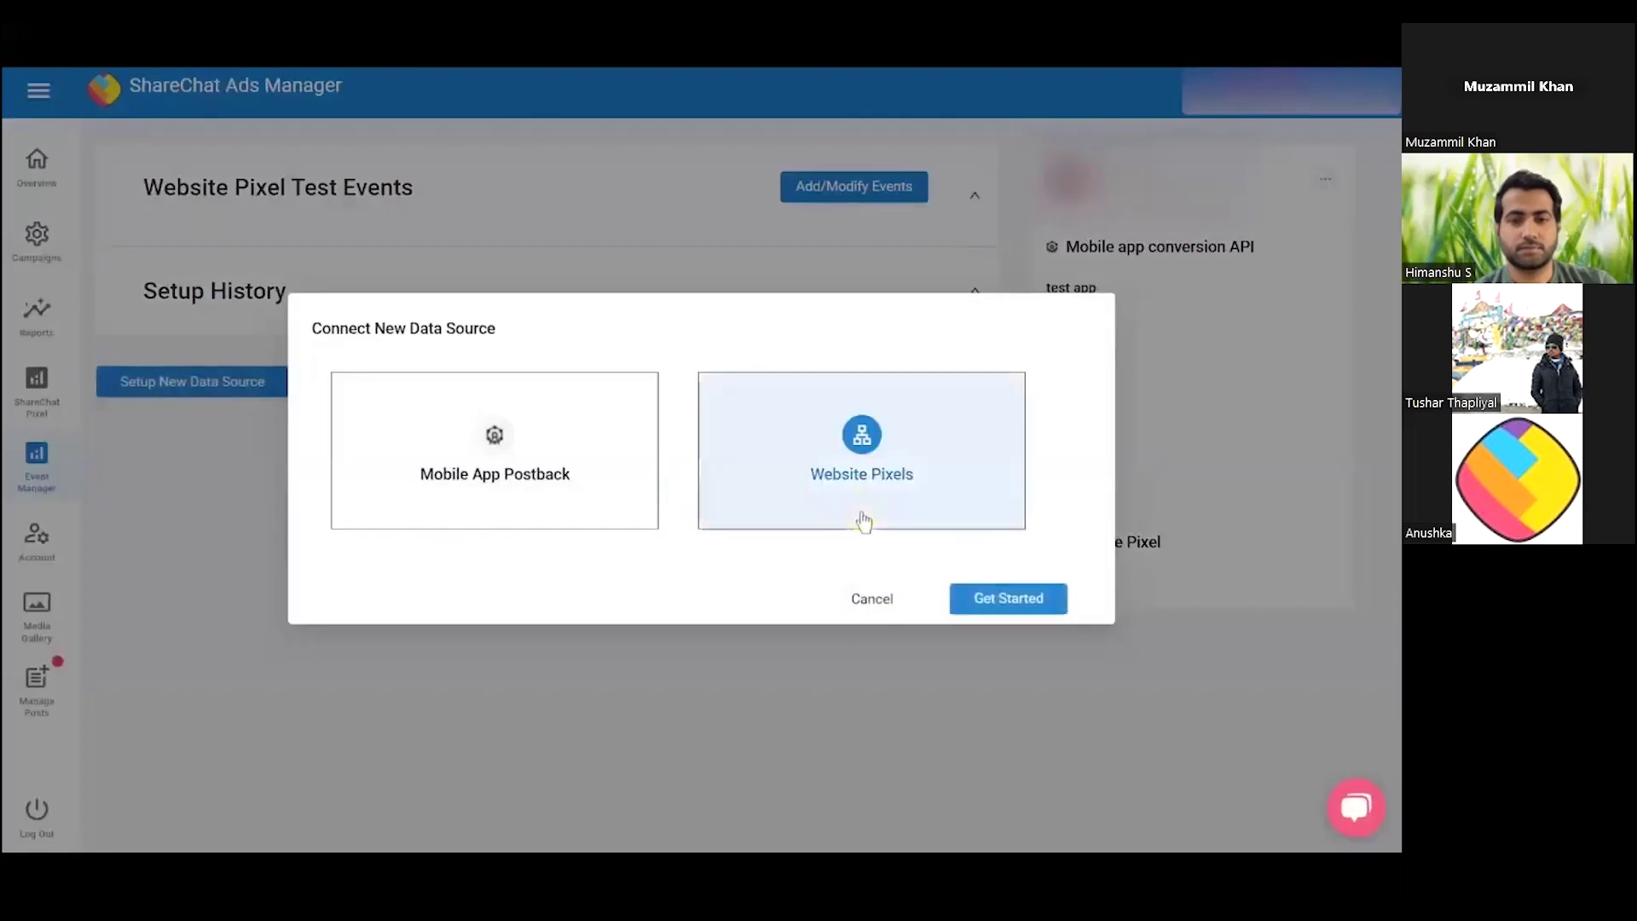
left_click(1006, 607)
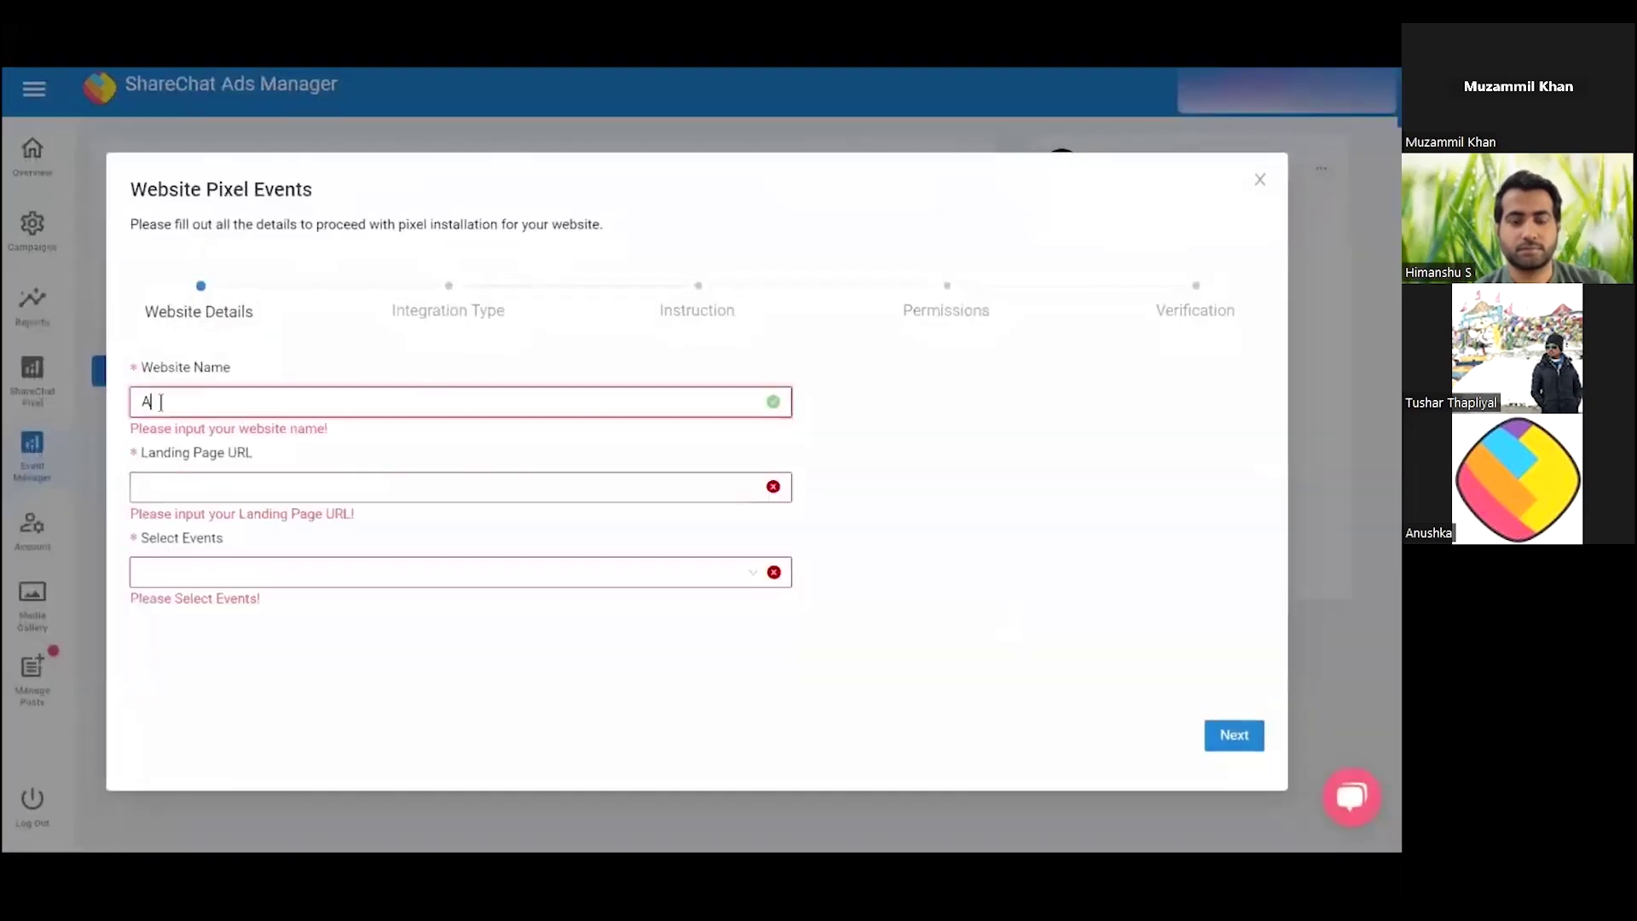
- Enter ABC as the website name and paste the website's landing page URL
type("AB")
left_click(160, 482)
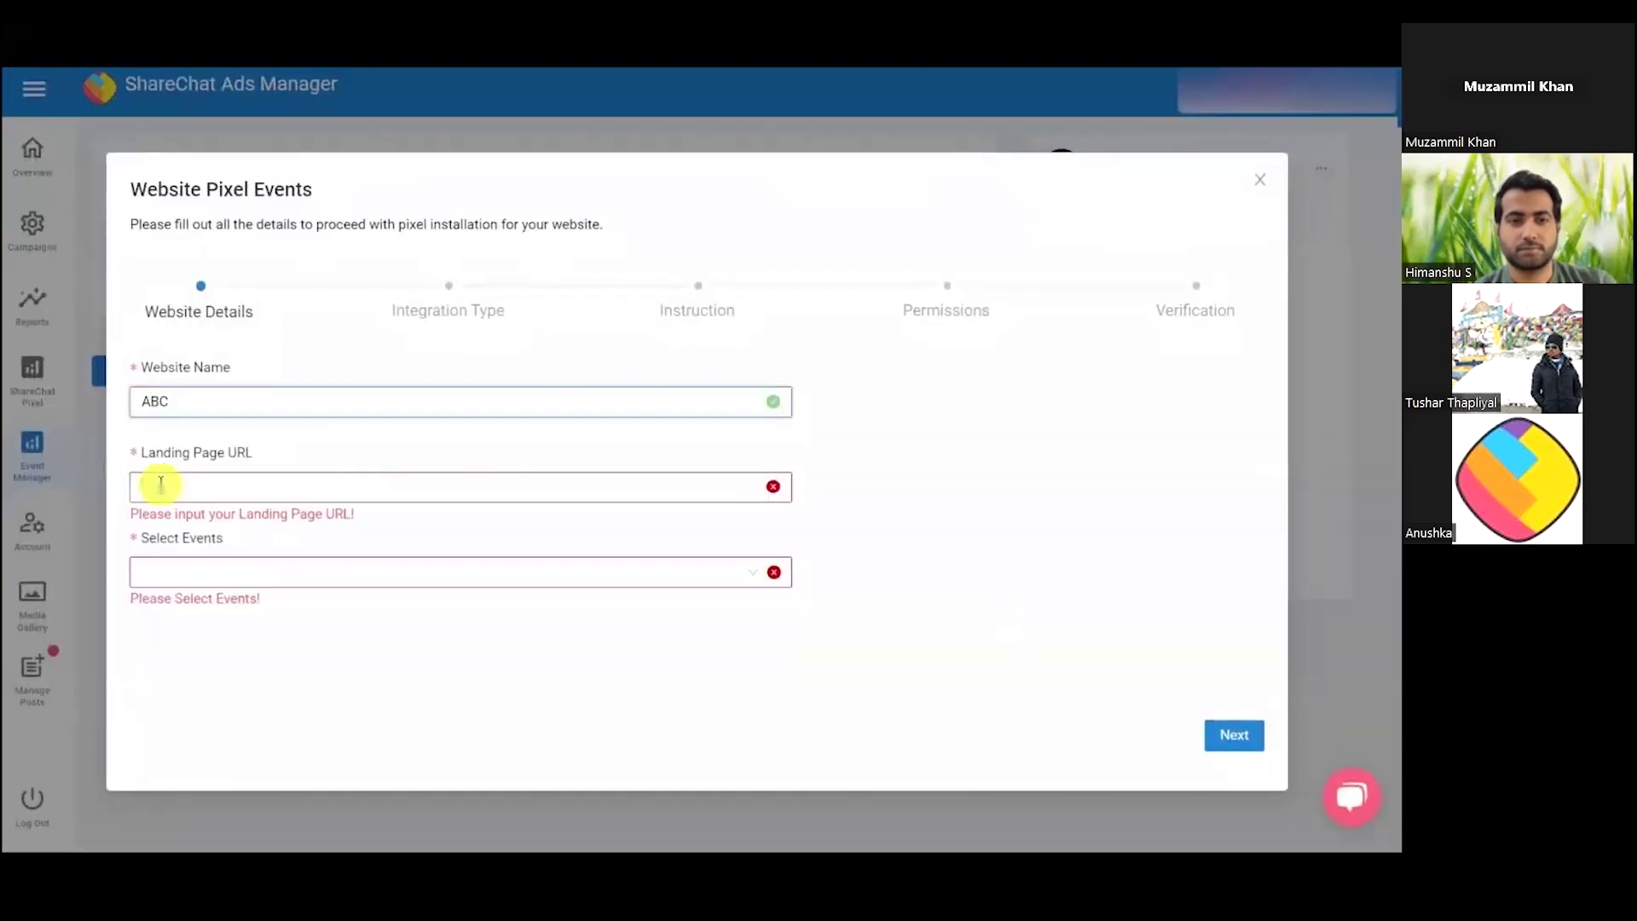
key("ctrl+v")
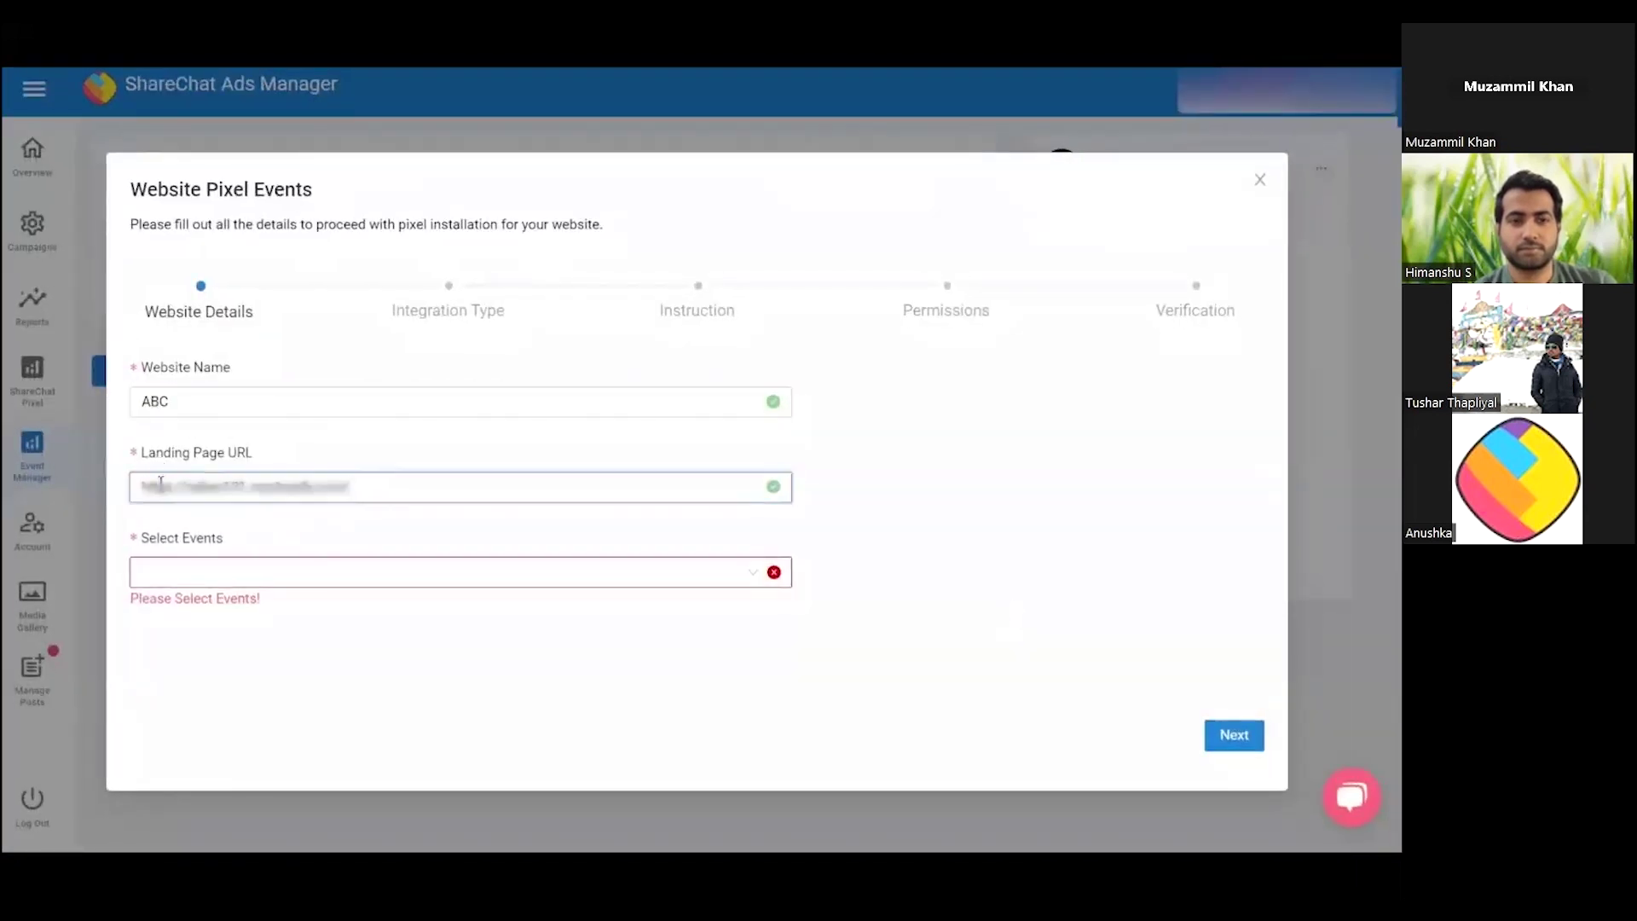
- Select the Add to cart, Initiate checkout and Purchase events and submit the website details
left_click(161, 564)
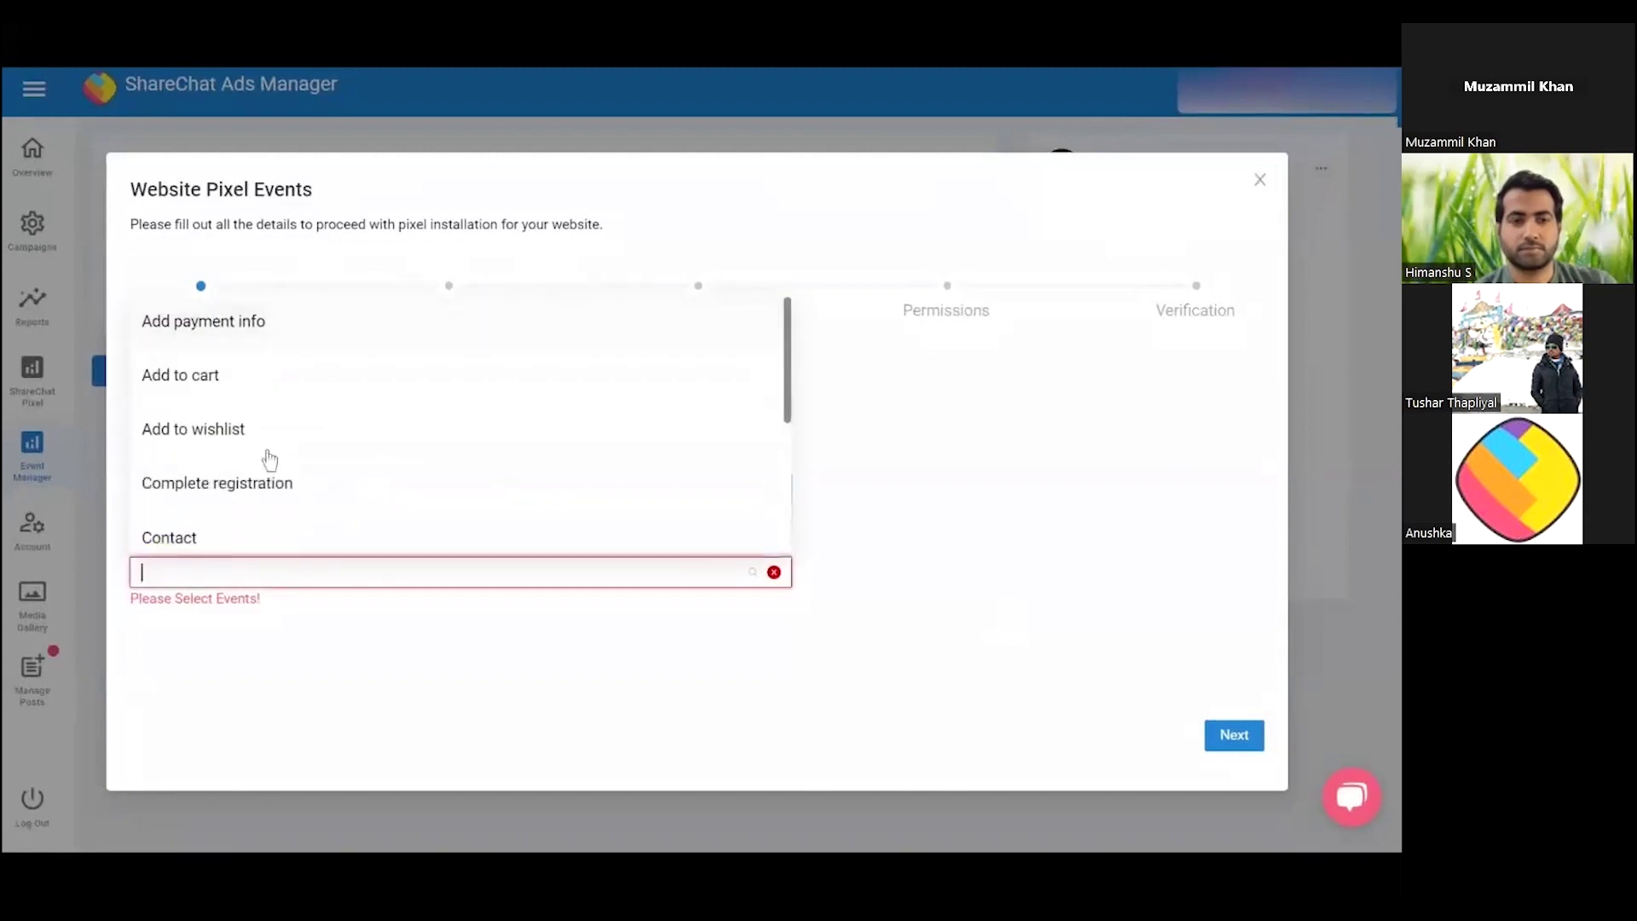
left_click(282, 392)
scroll(281, 394, "down", 3)
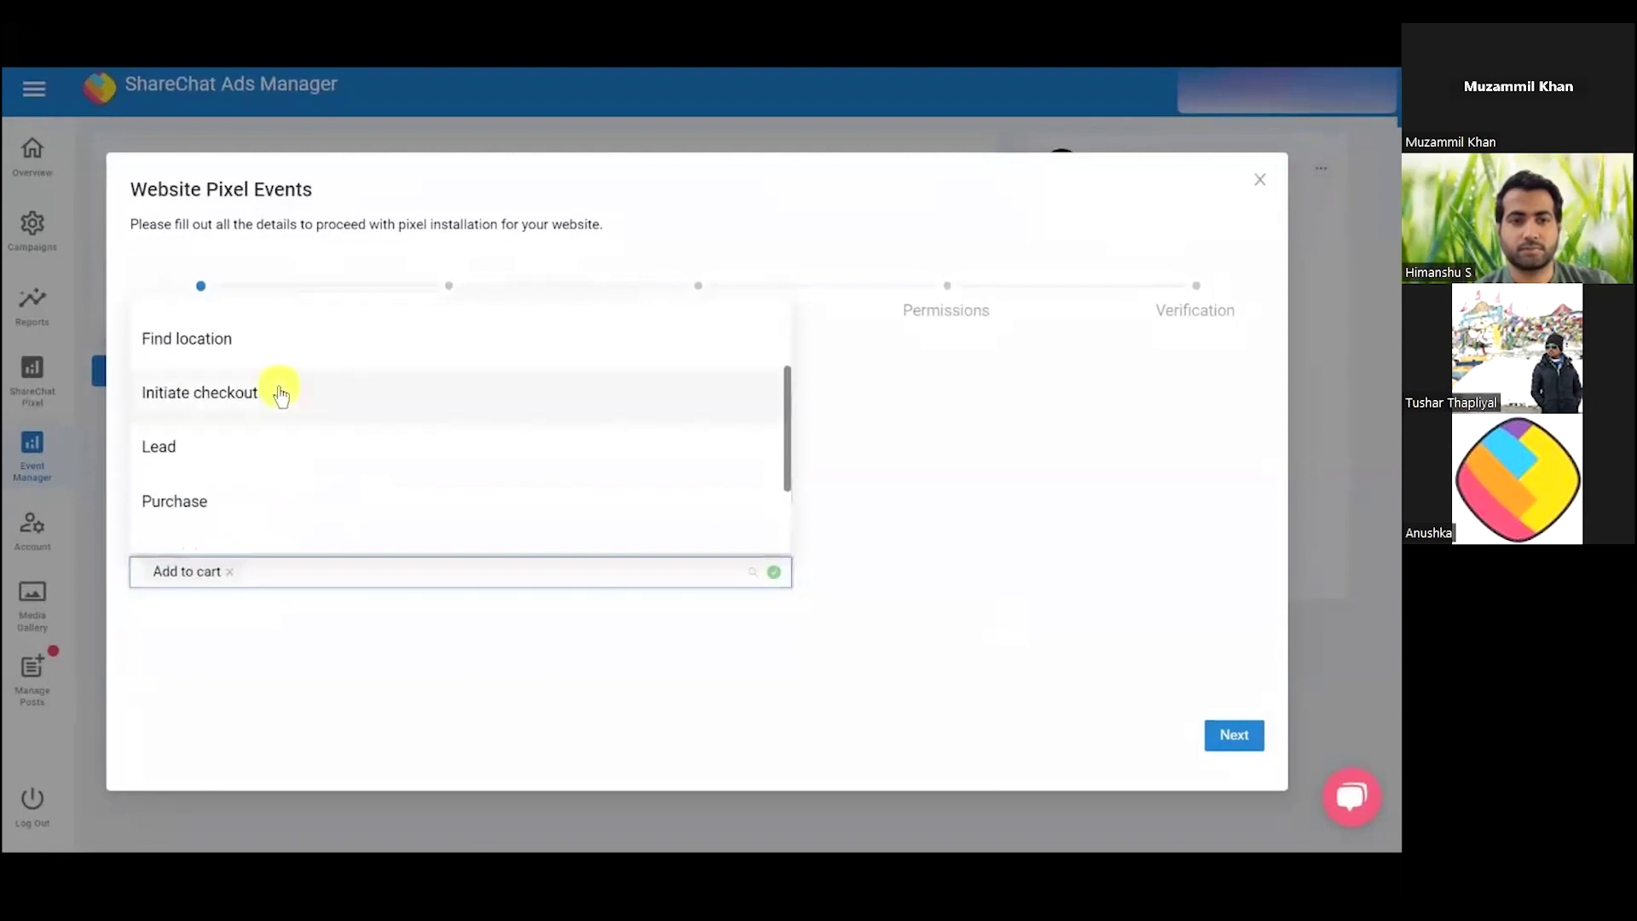
left_click(282, 392)
scroll(281, 394, "down", 2)
left_click(281, 394)
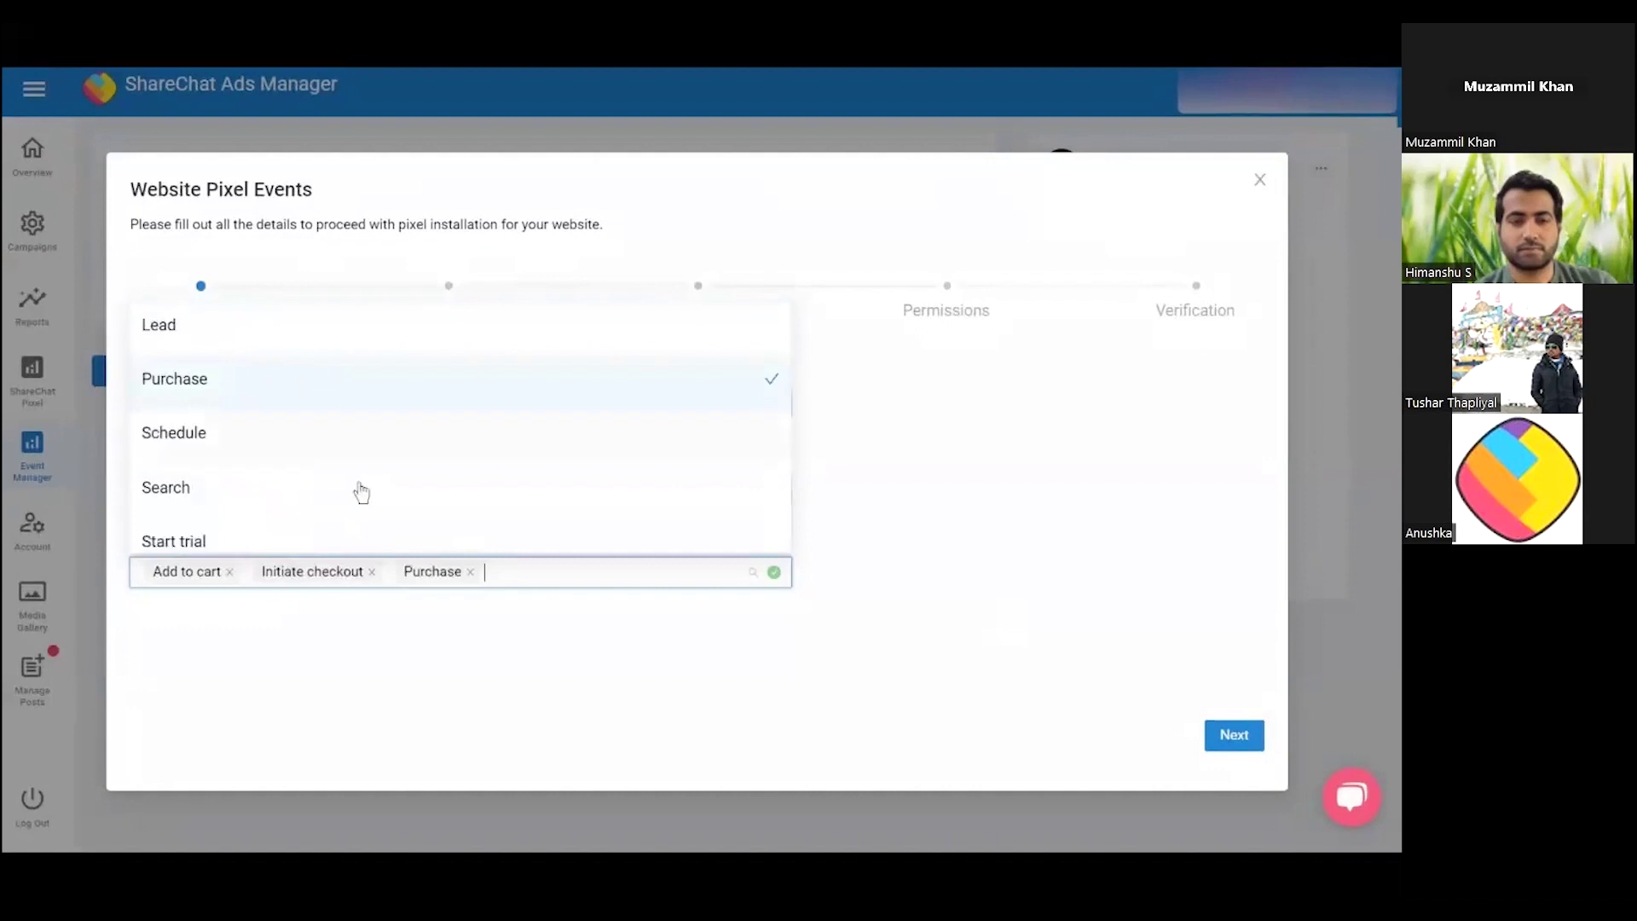
left_click(1236, 737)
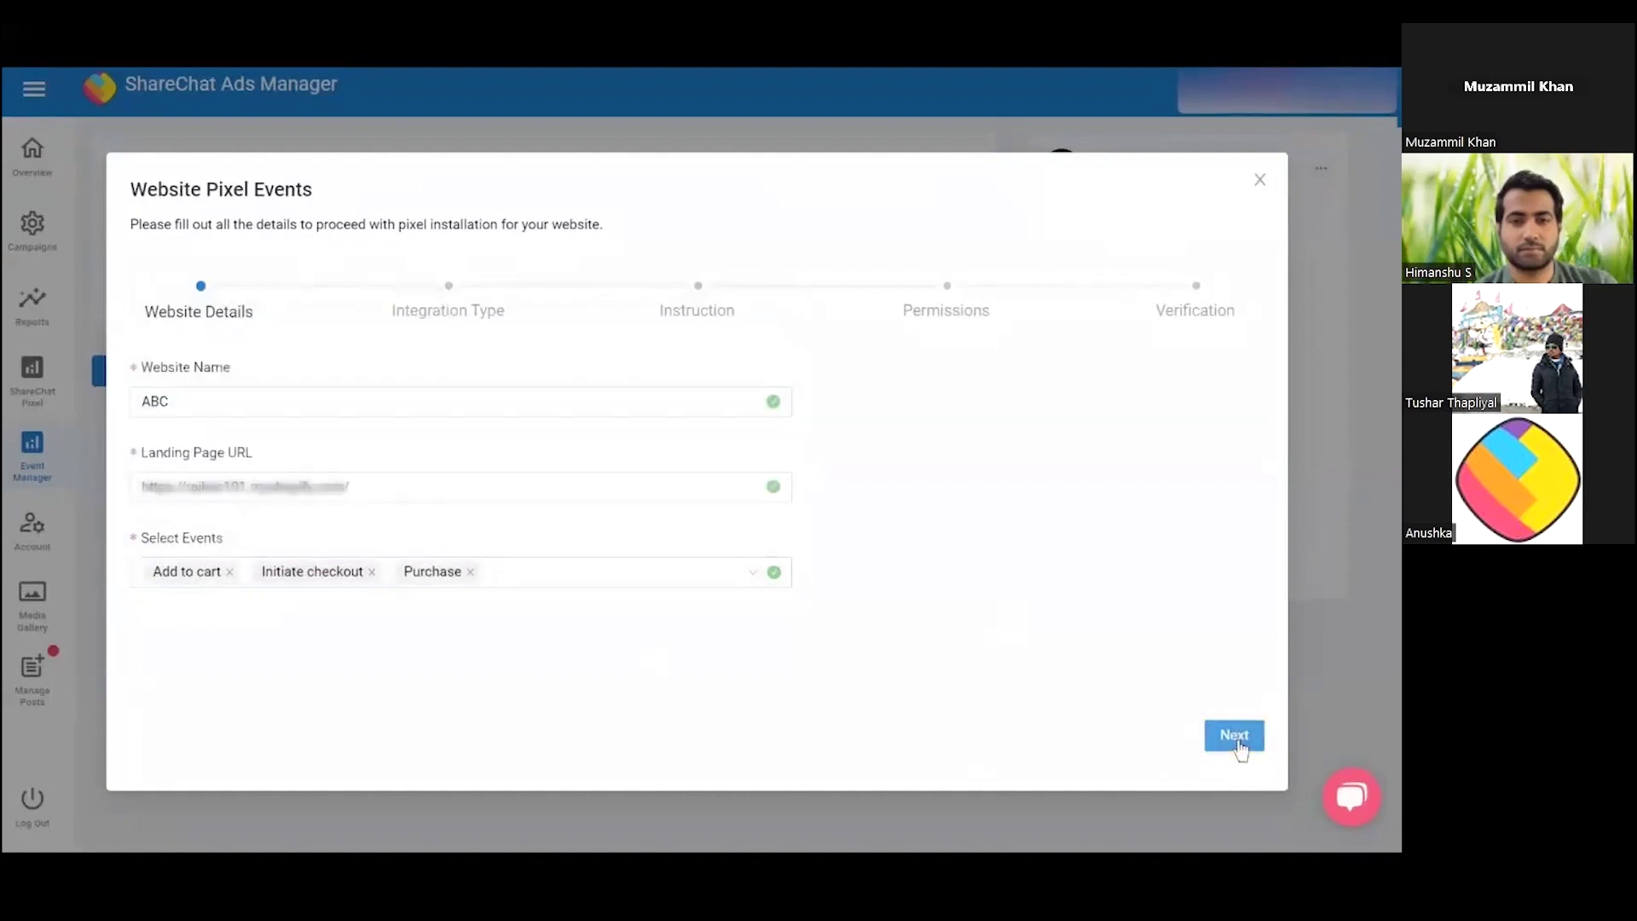
left_click(1237, 740)
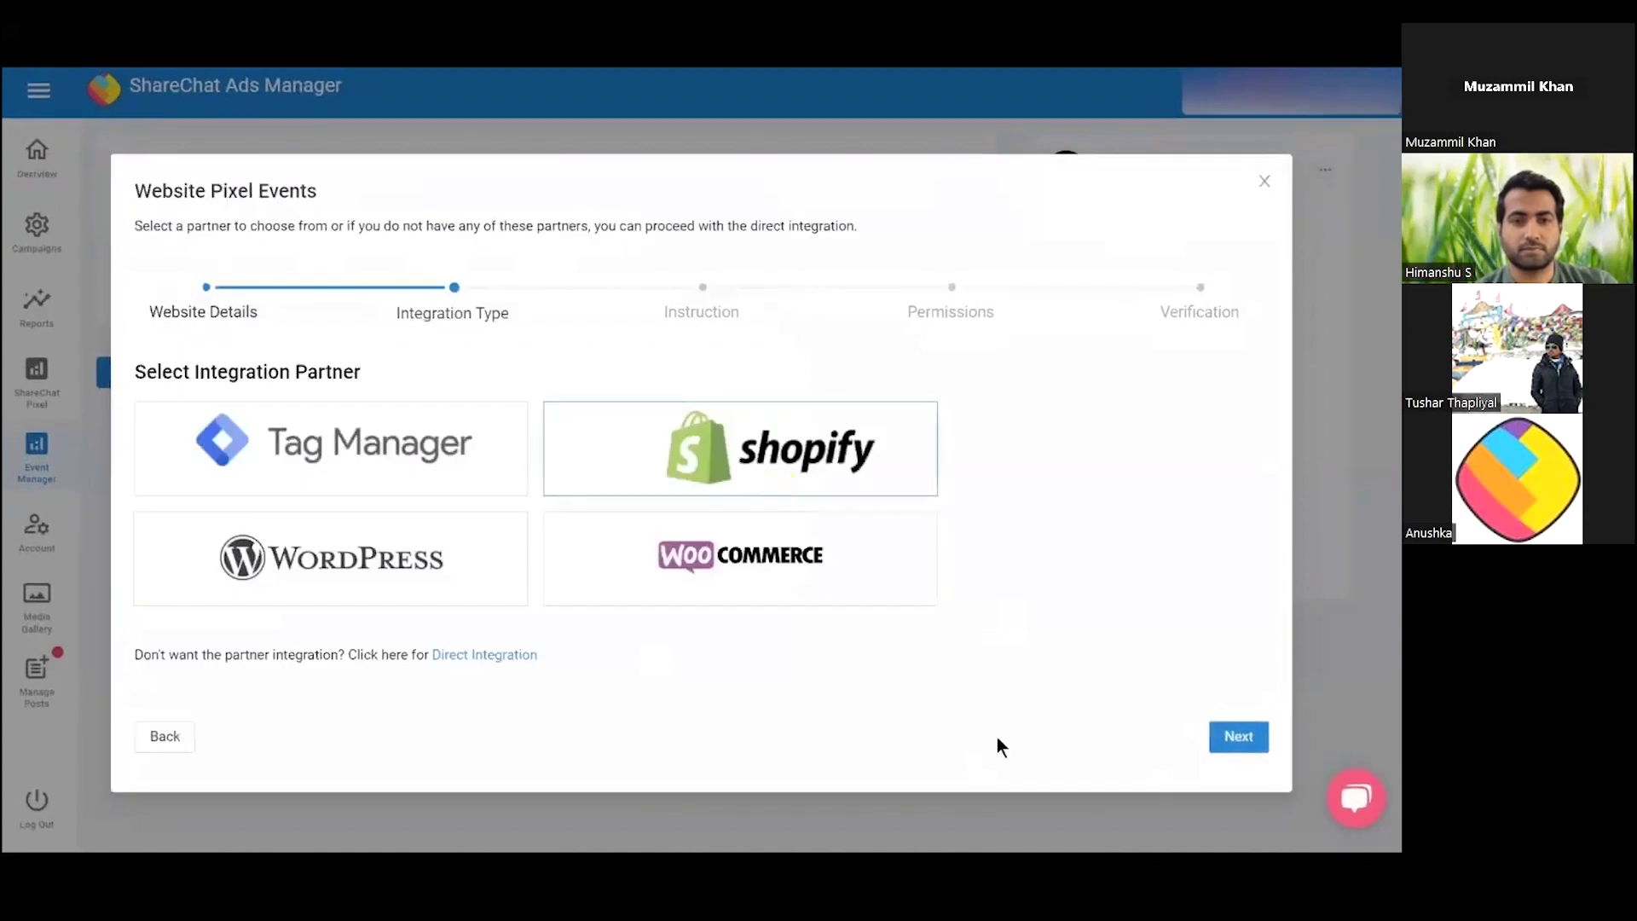
- Proceed with Shopify as the integration partner and copy the pixel code from the integration instructions
left_click(1240, 752)
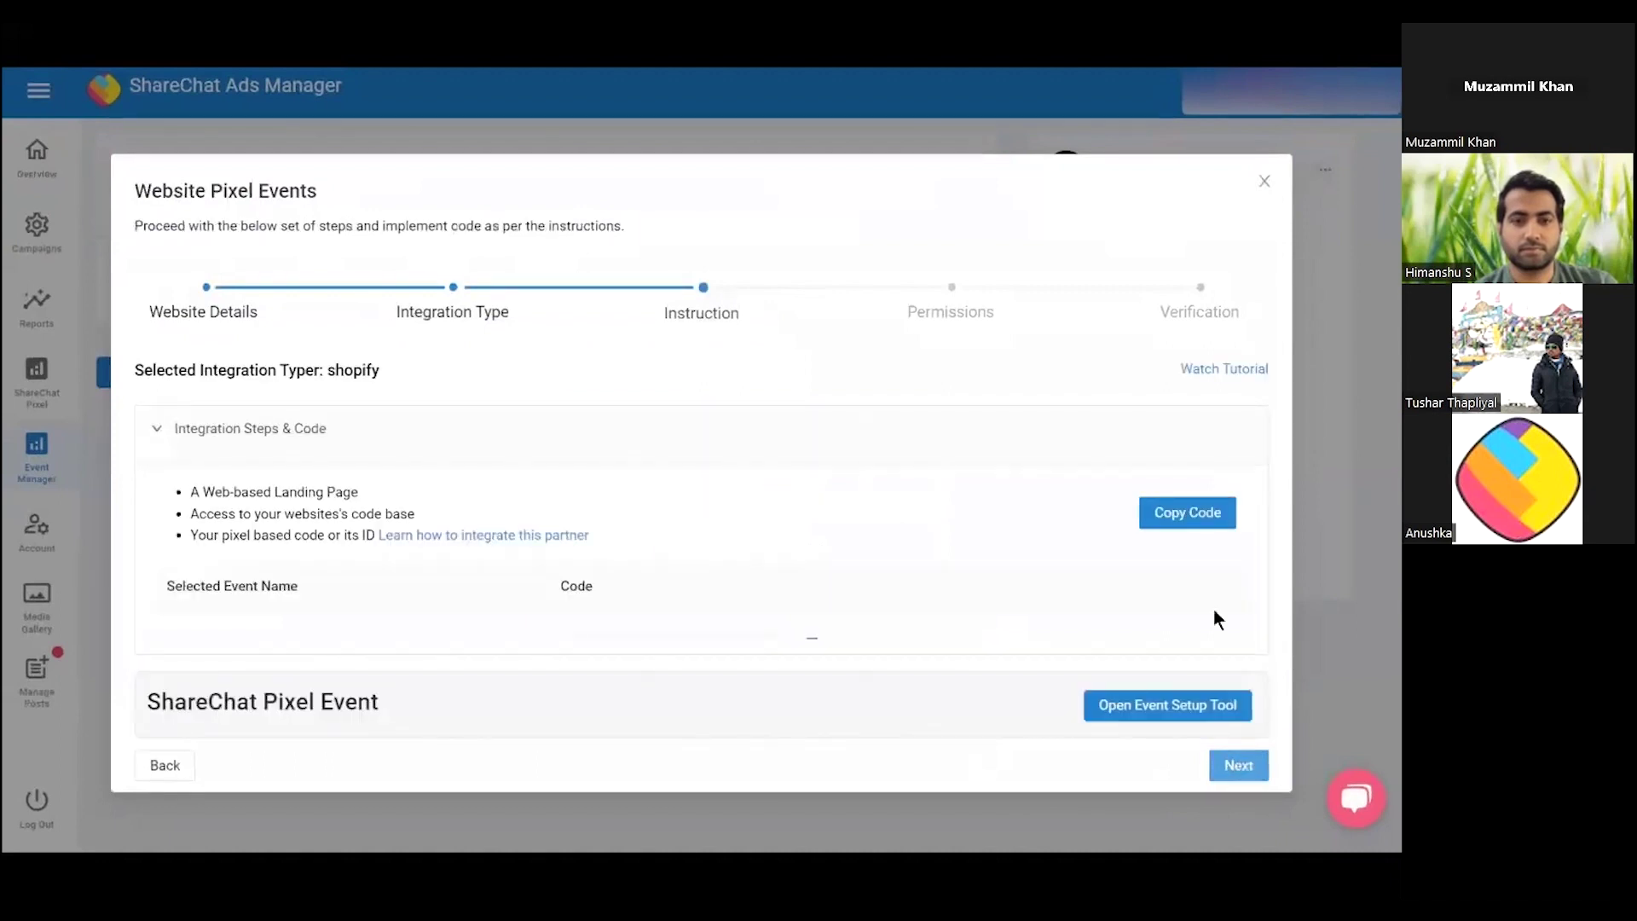
left_click(1195, 533)
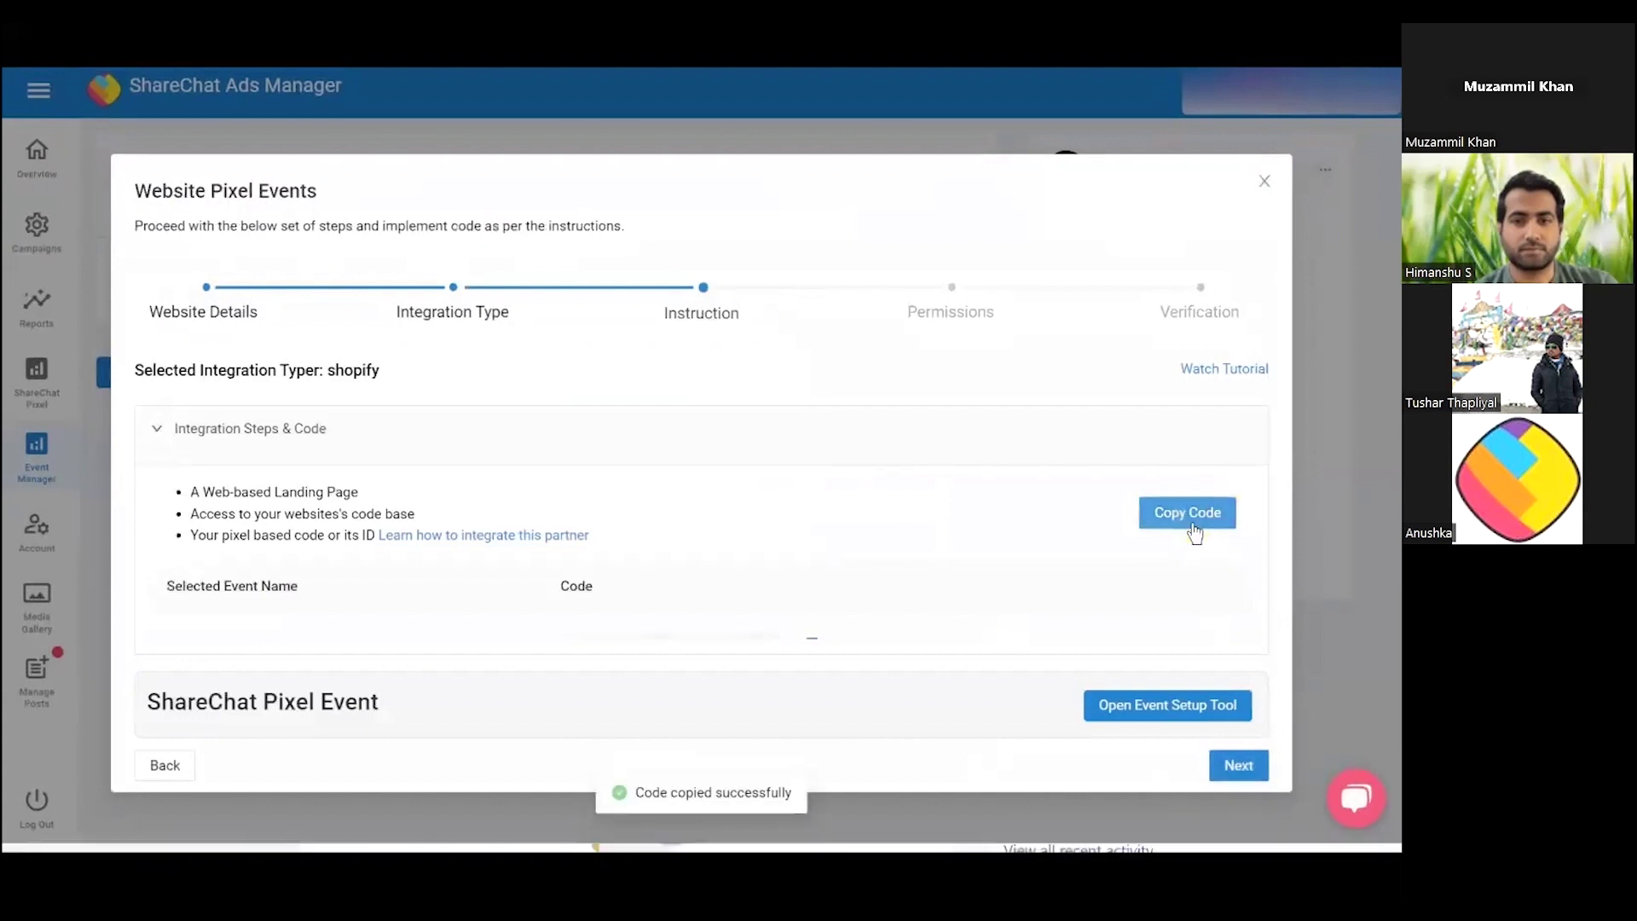
- Switch to the Shopify admin and open the online store's current Dawn theme for code editing
key("alt+Tab")
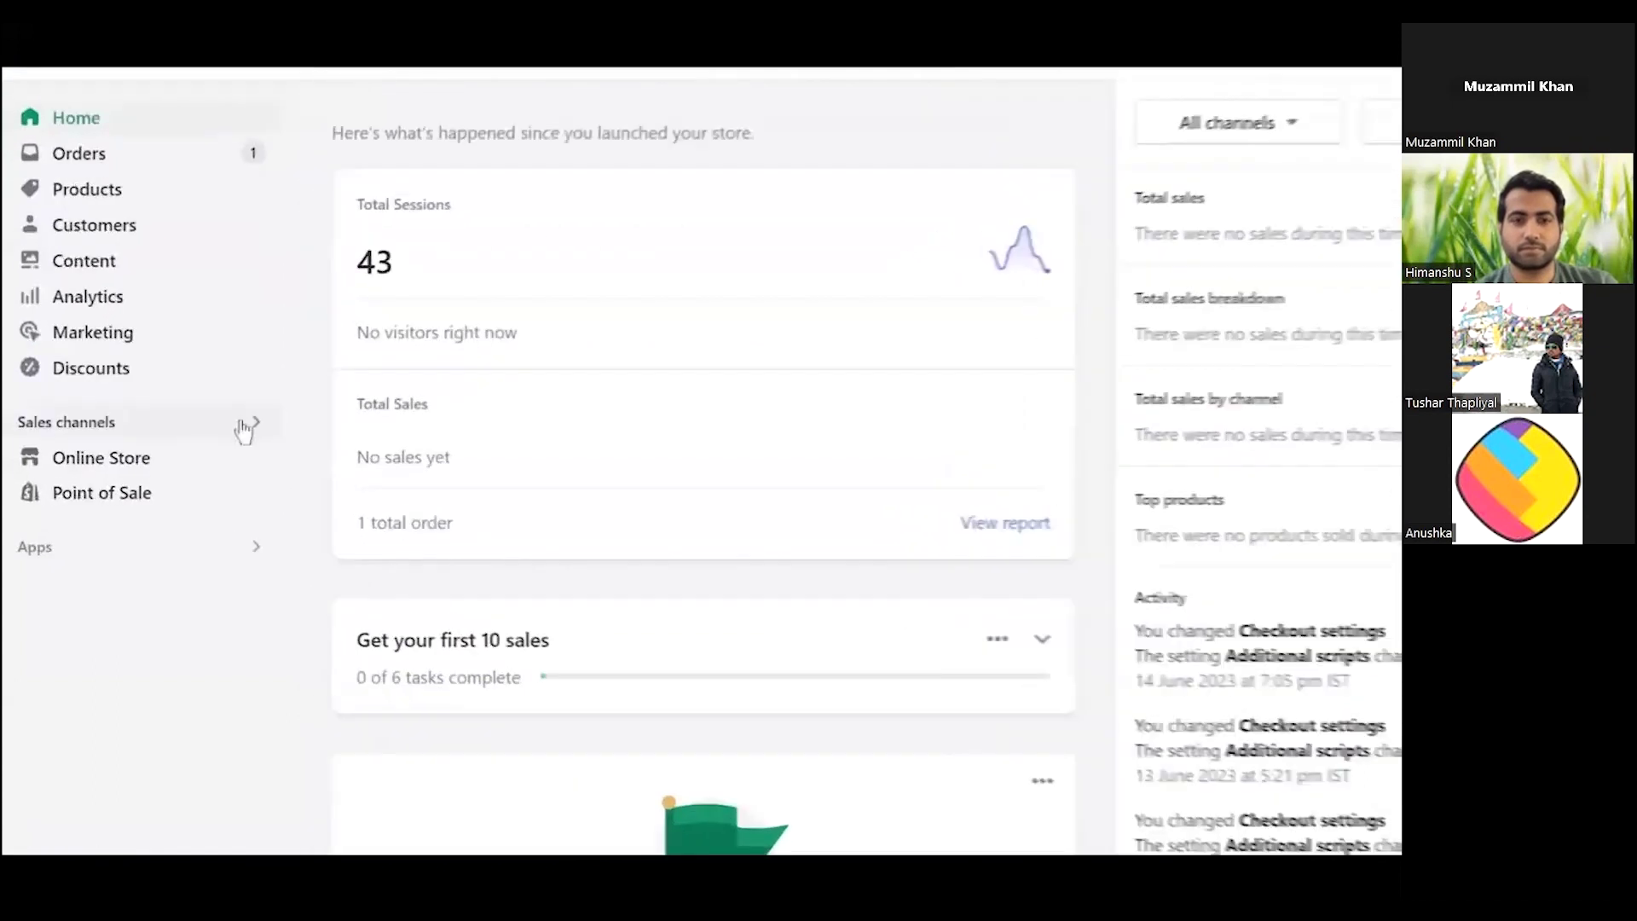
left_click(214, 465)
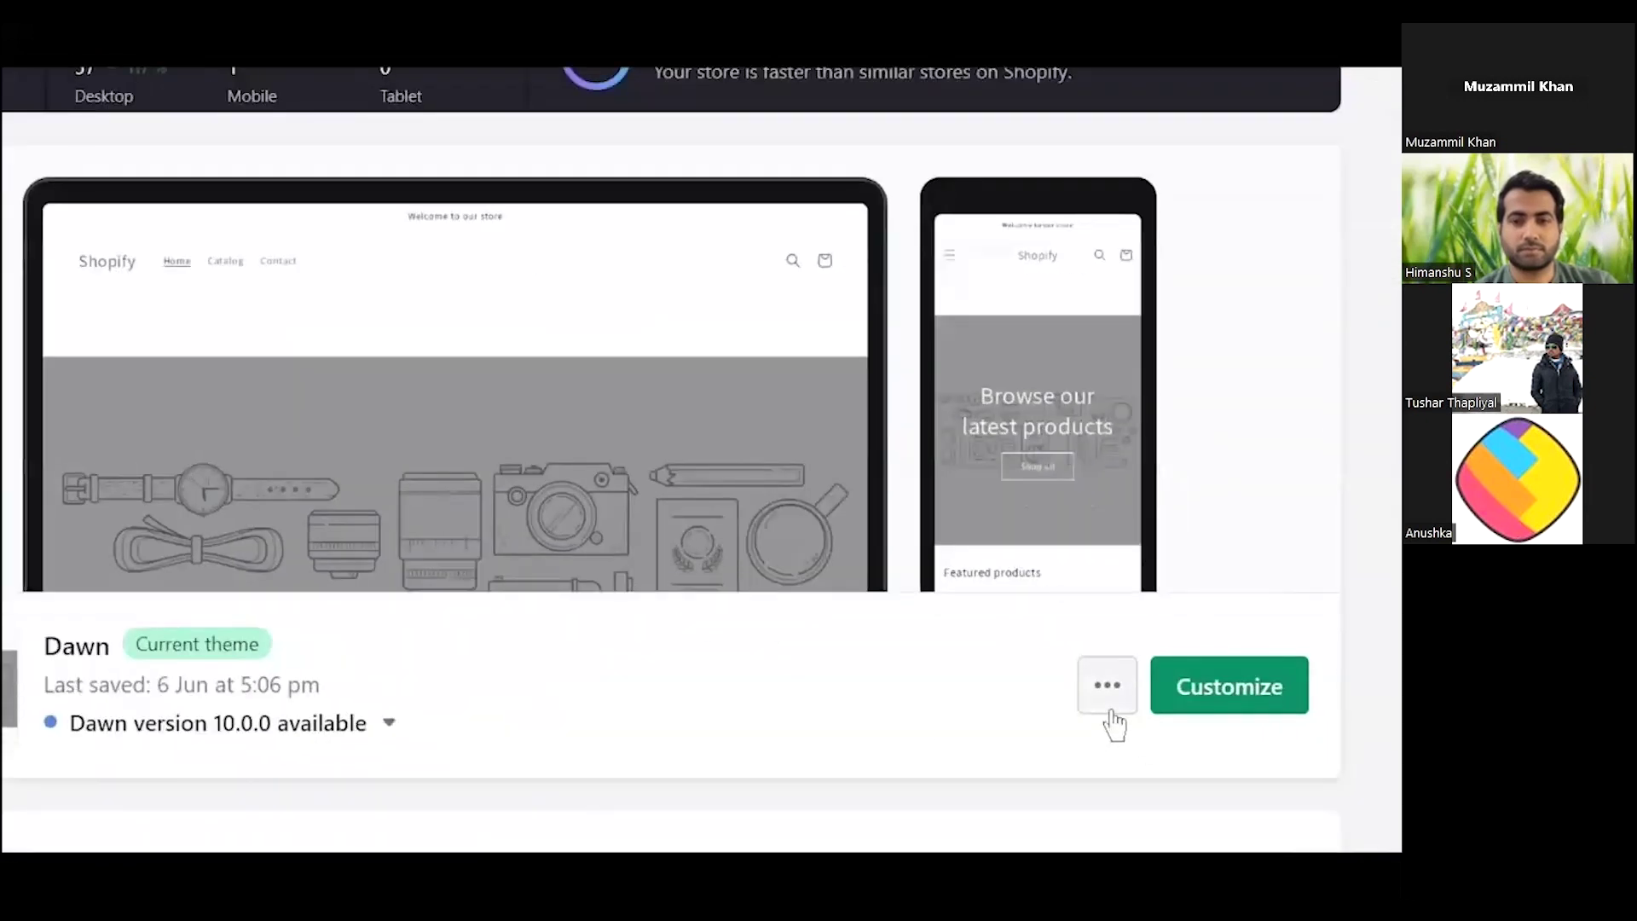
left_click(1107, 687)
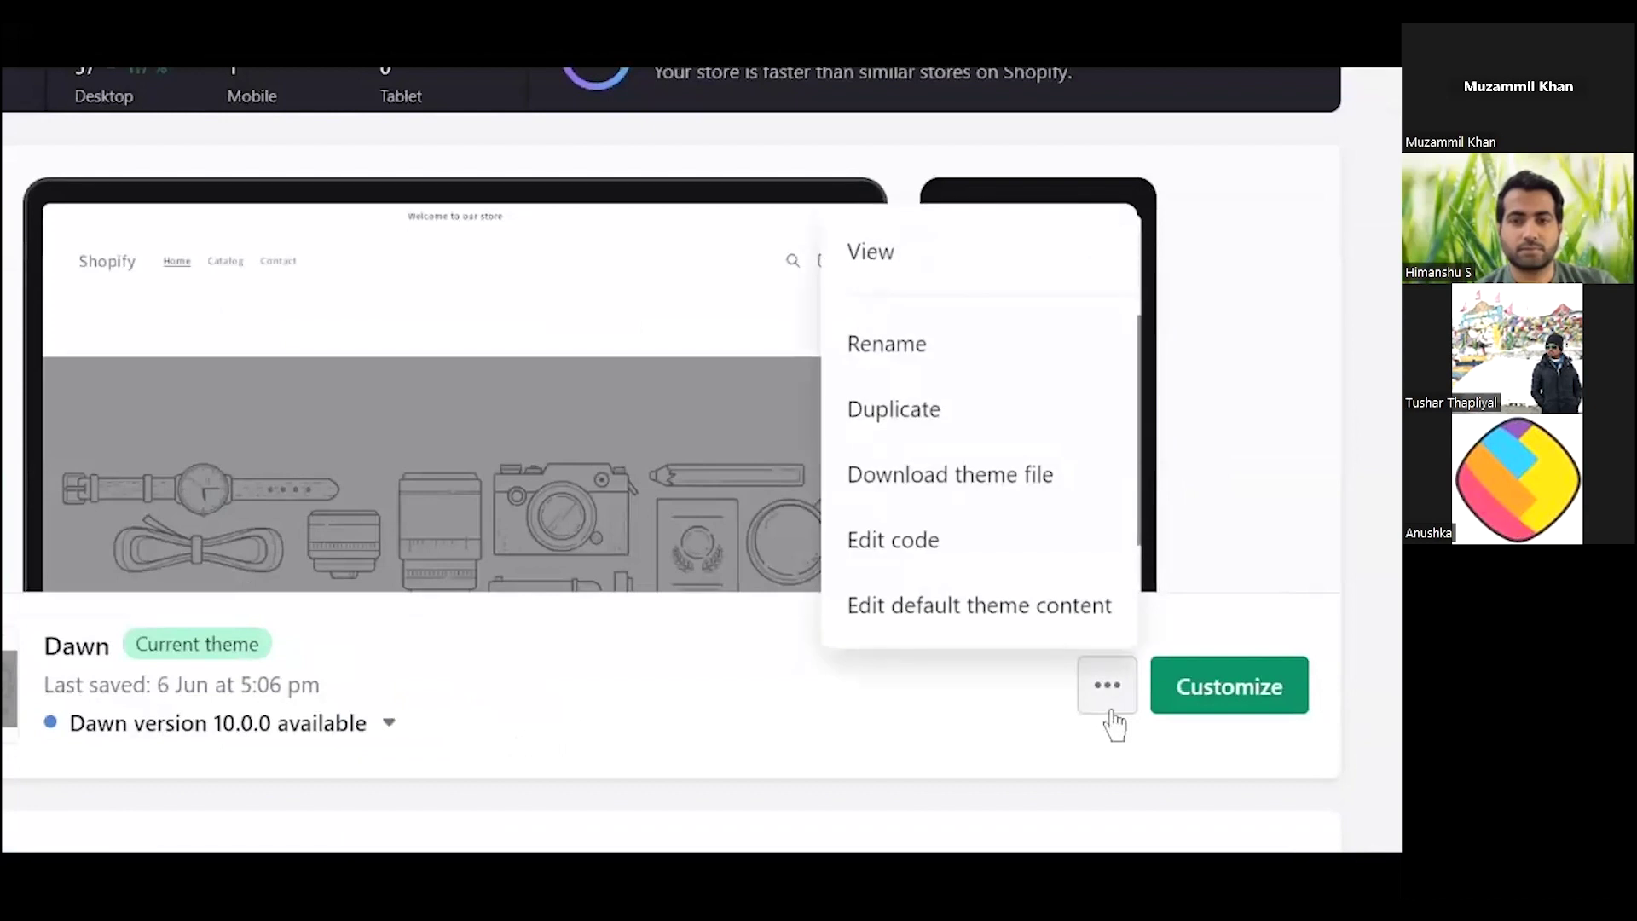
left_click(1006, 563)
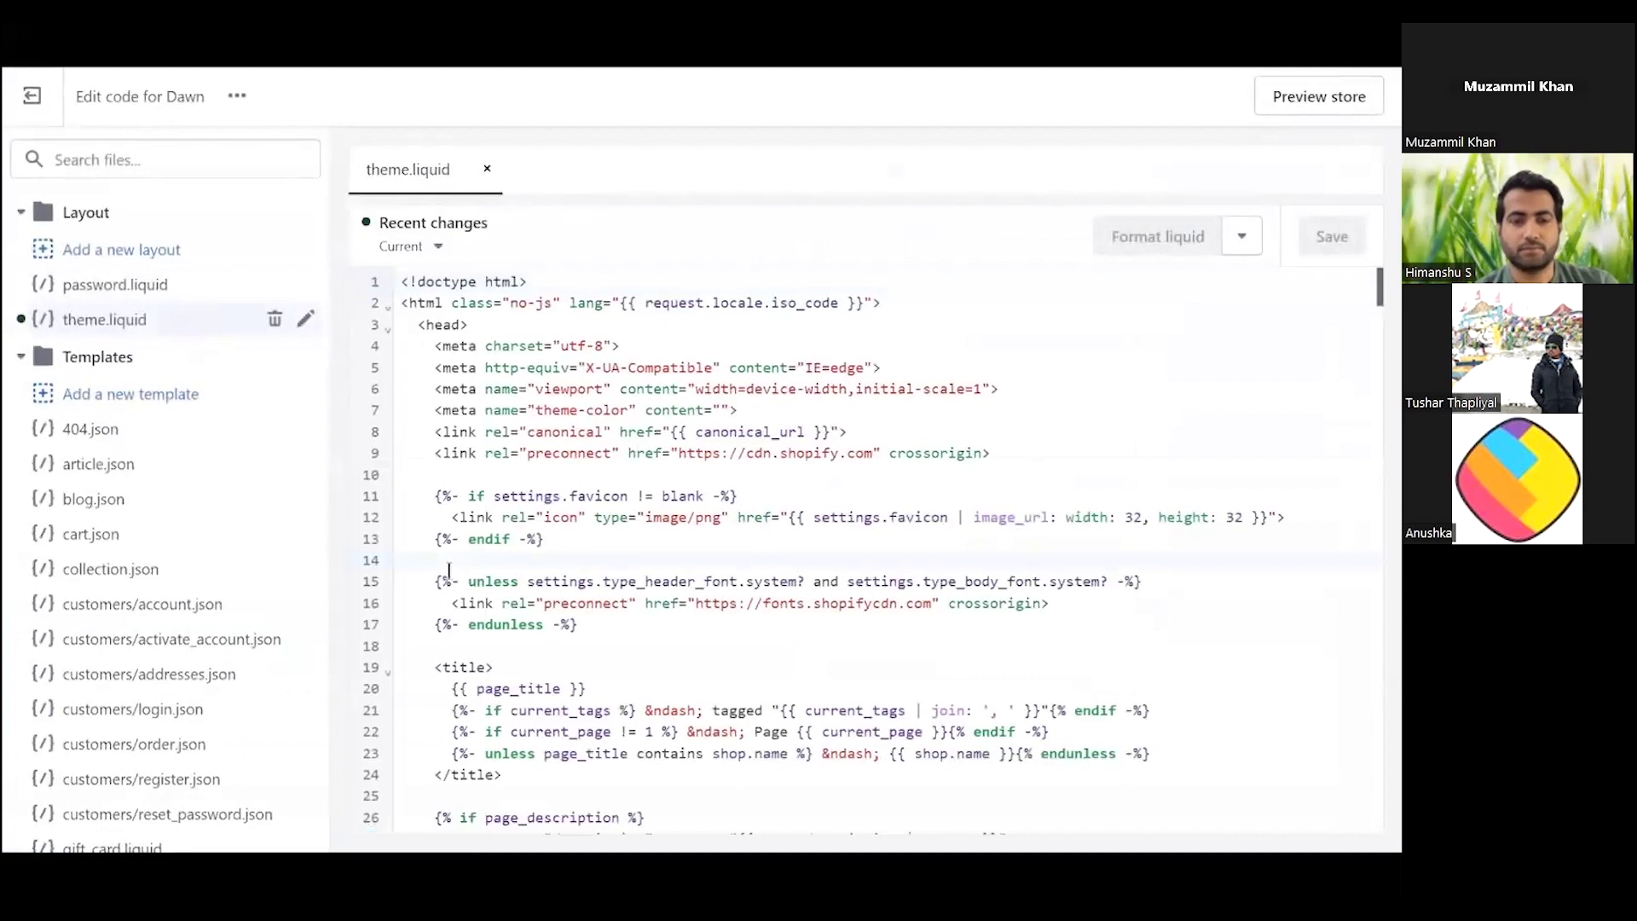
- Find the </head> tag in theme.liquid, paste the copied pixel code on a new line directly above it, and save the file
key("ctrl+f")
type("</head>")
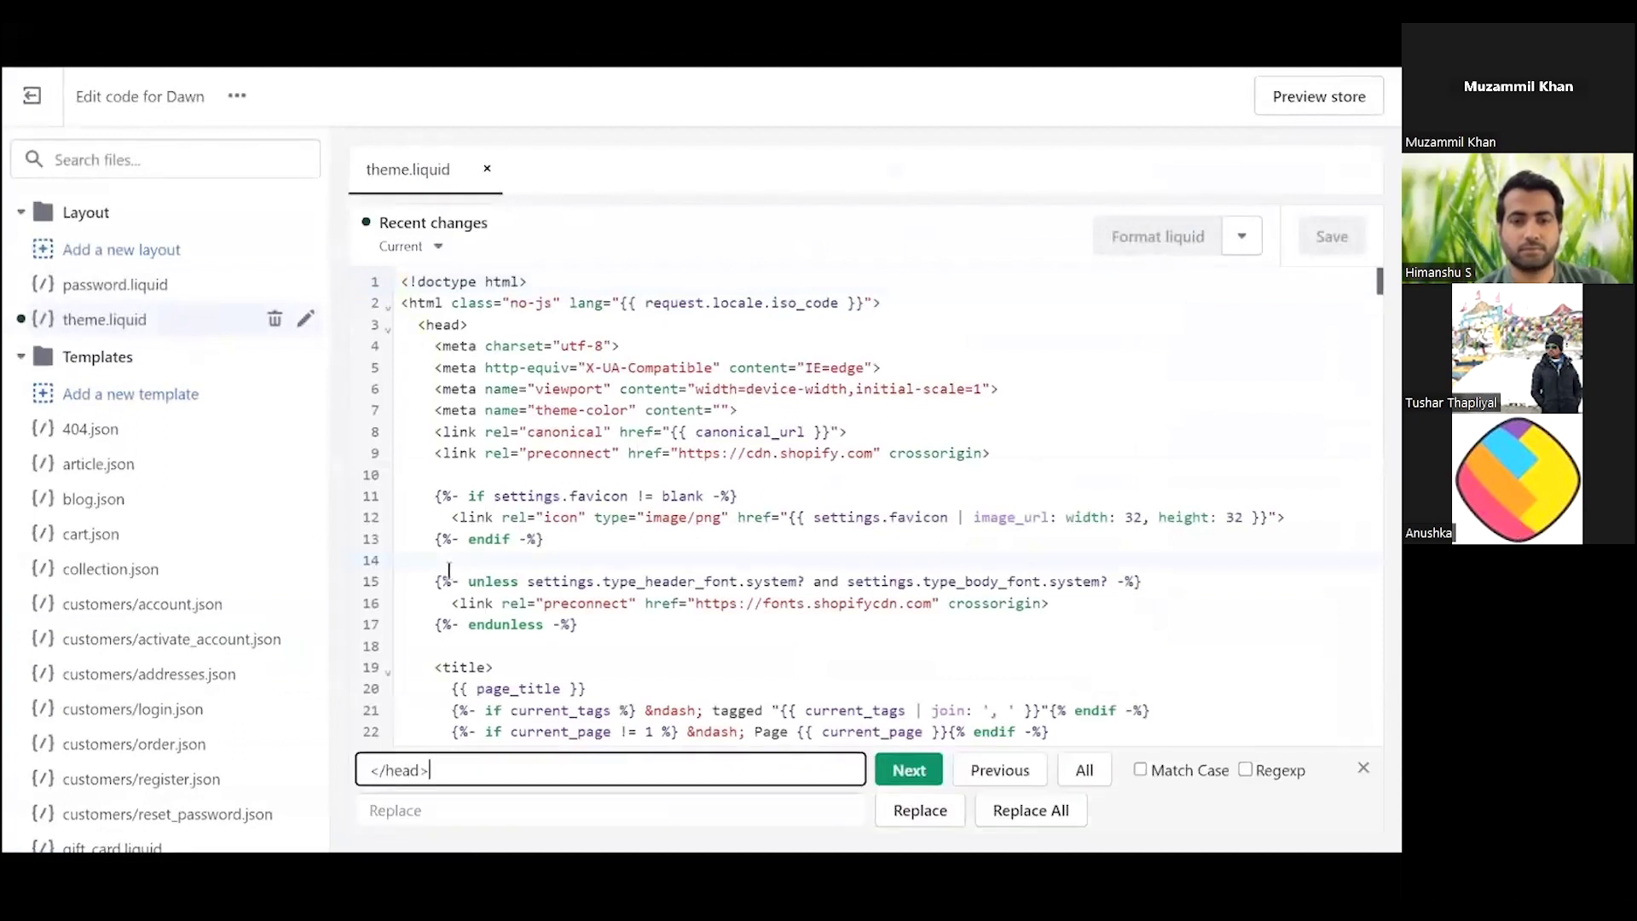
key("Return")
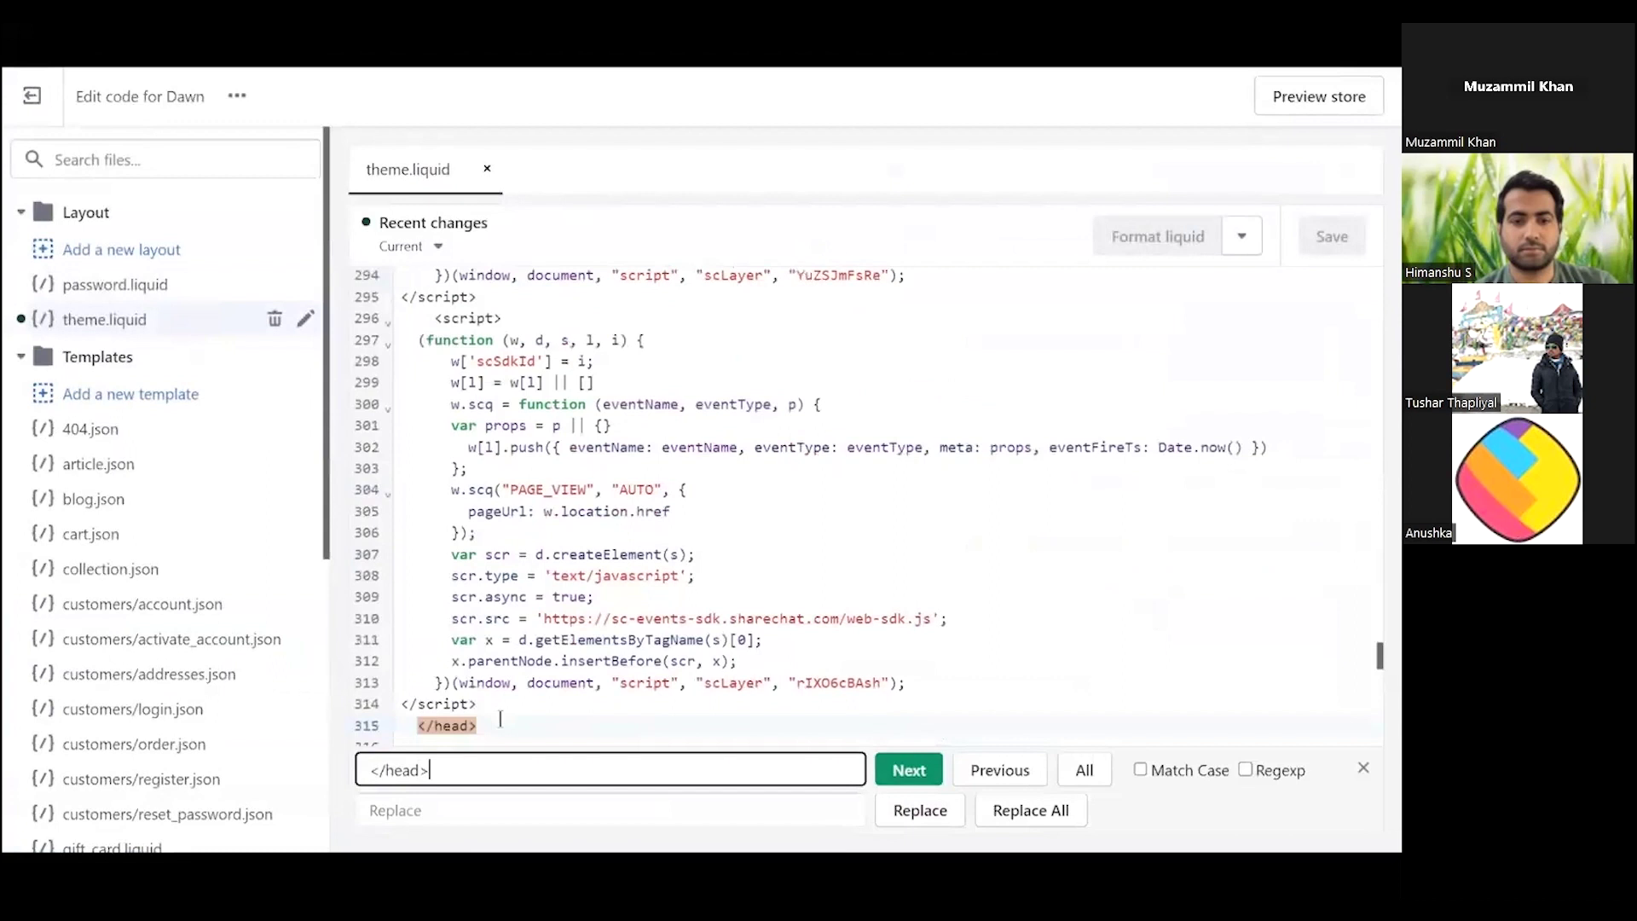
left_click(483, 653)
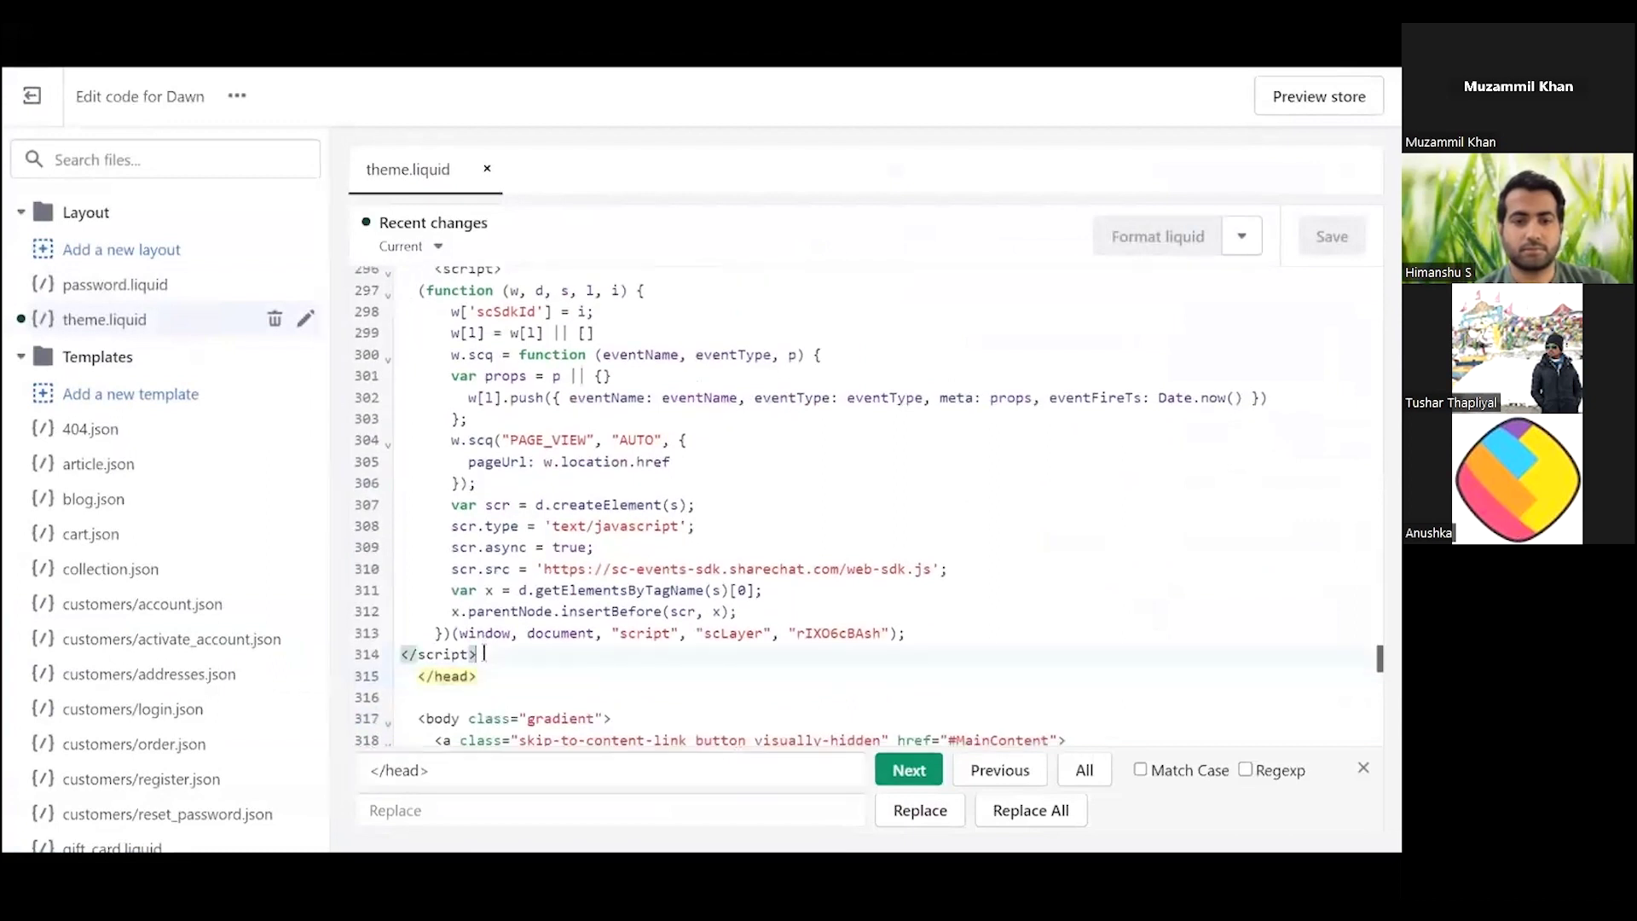
key("Escape")
key("Return")
key("ctrl+v")
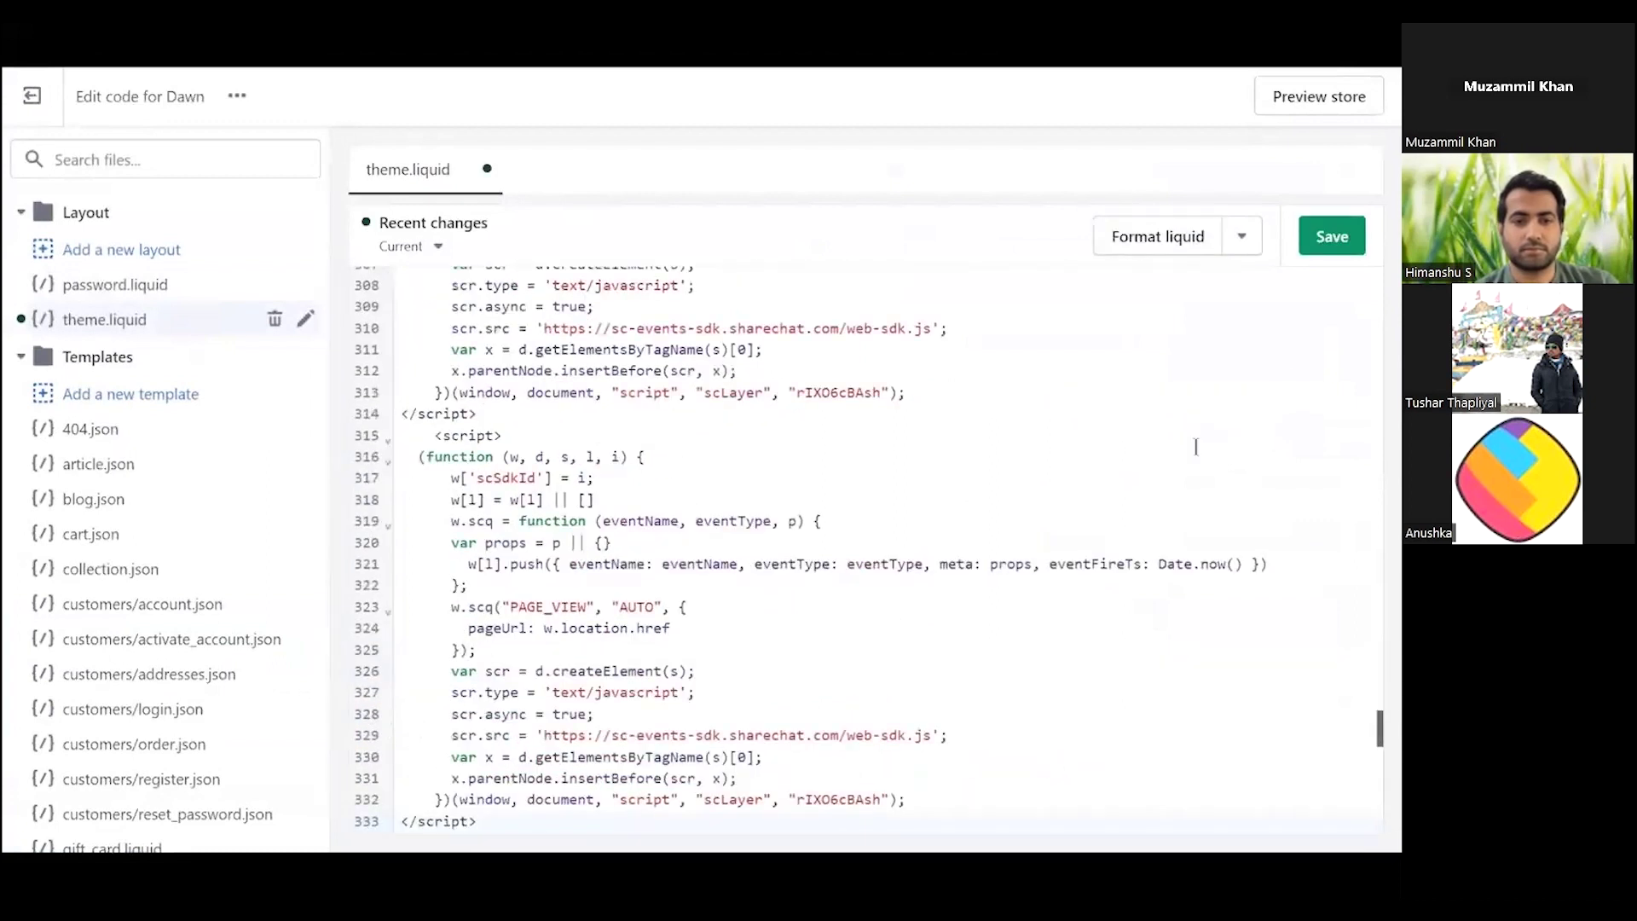
left_click(1339, 245)
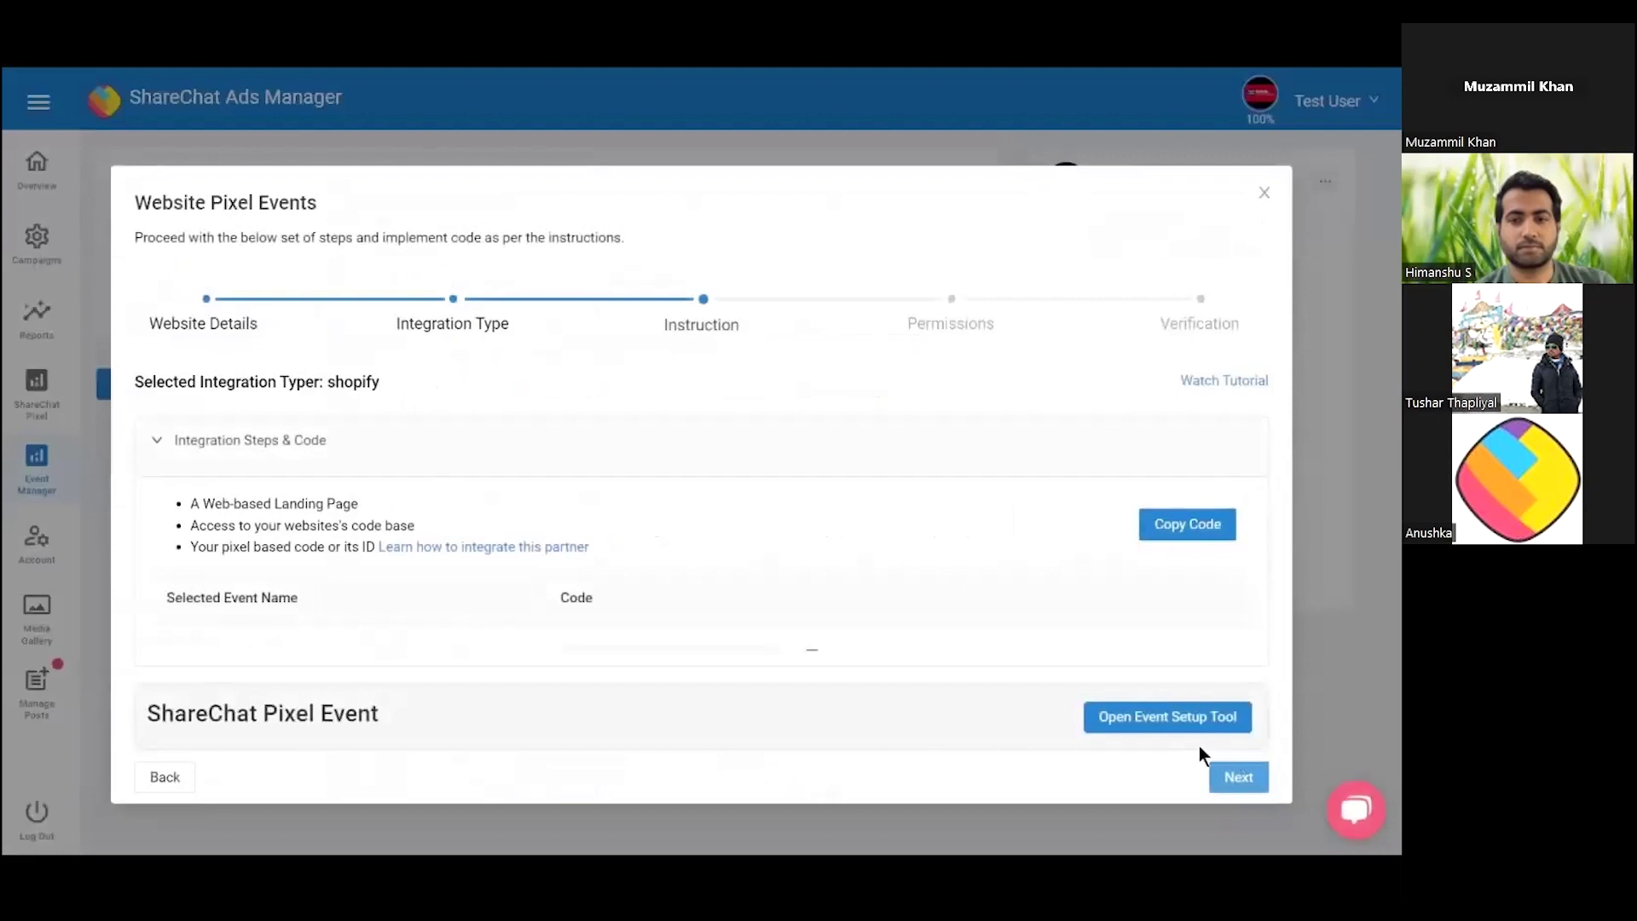
- Switch back to ShareChat Ads Manager and launch the Event Setup Tool on the website using the pasted product page URL
left_click(1181, 733)
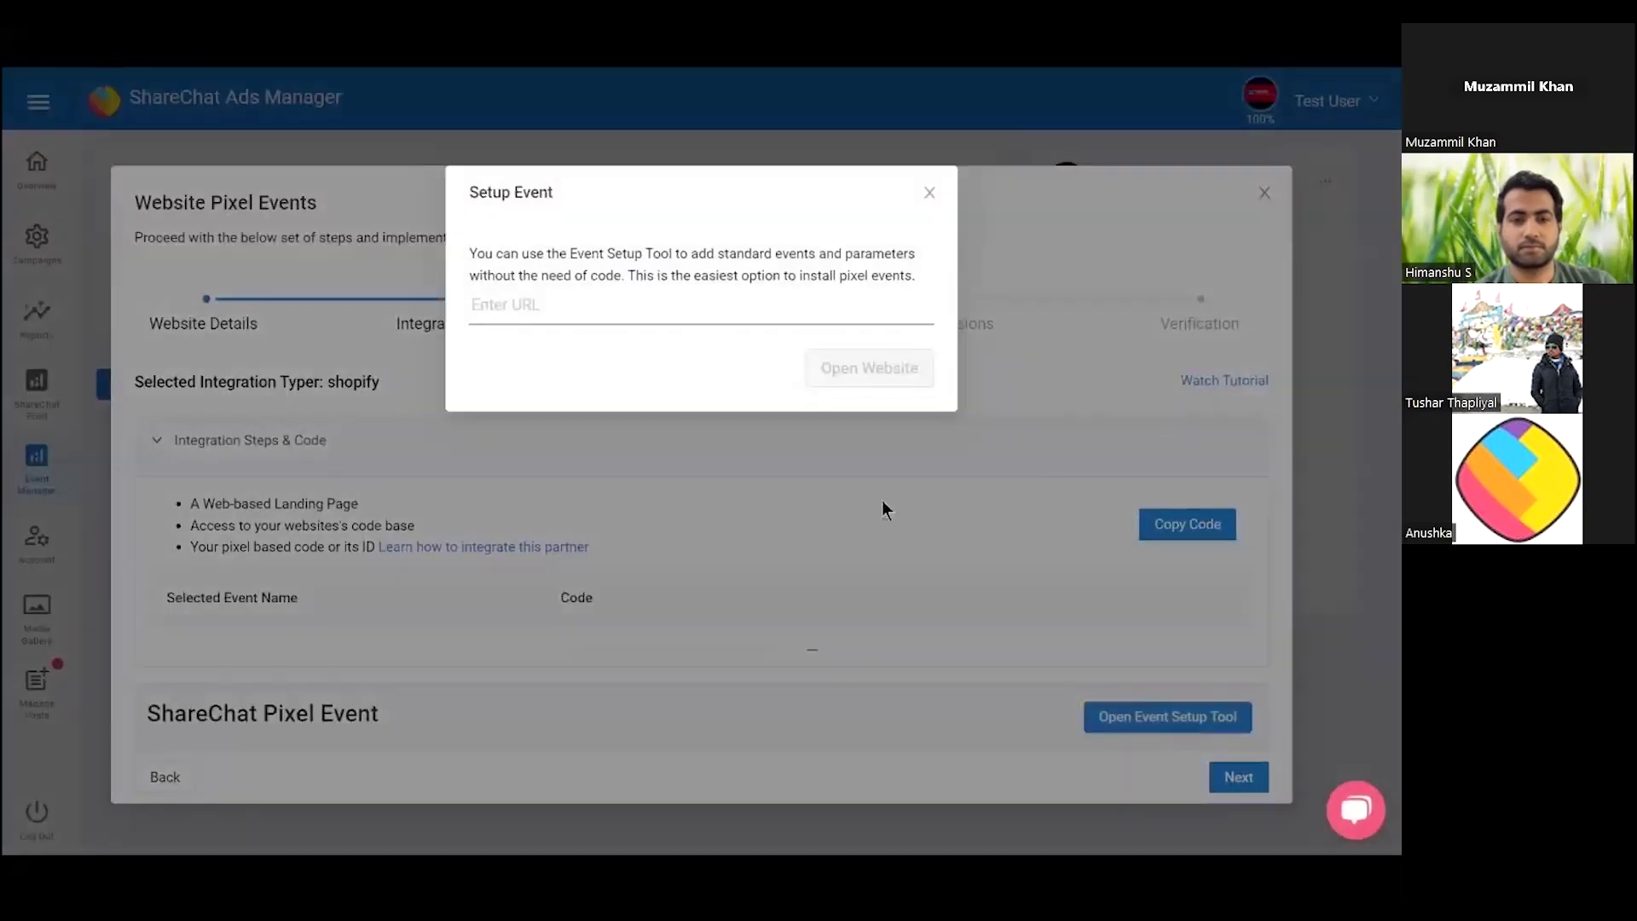
left_click(577, 309)
key("ctrl+v")
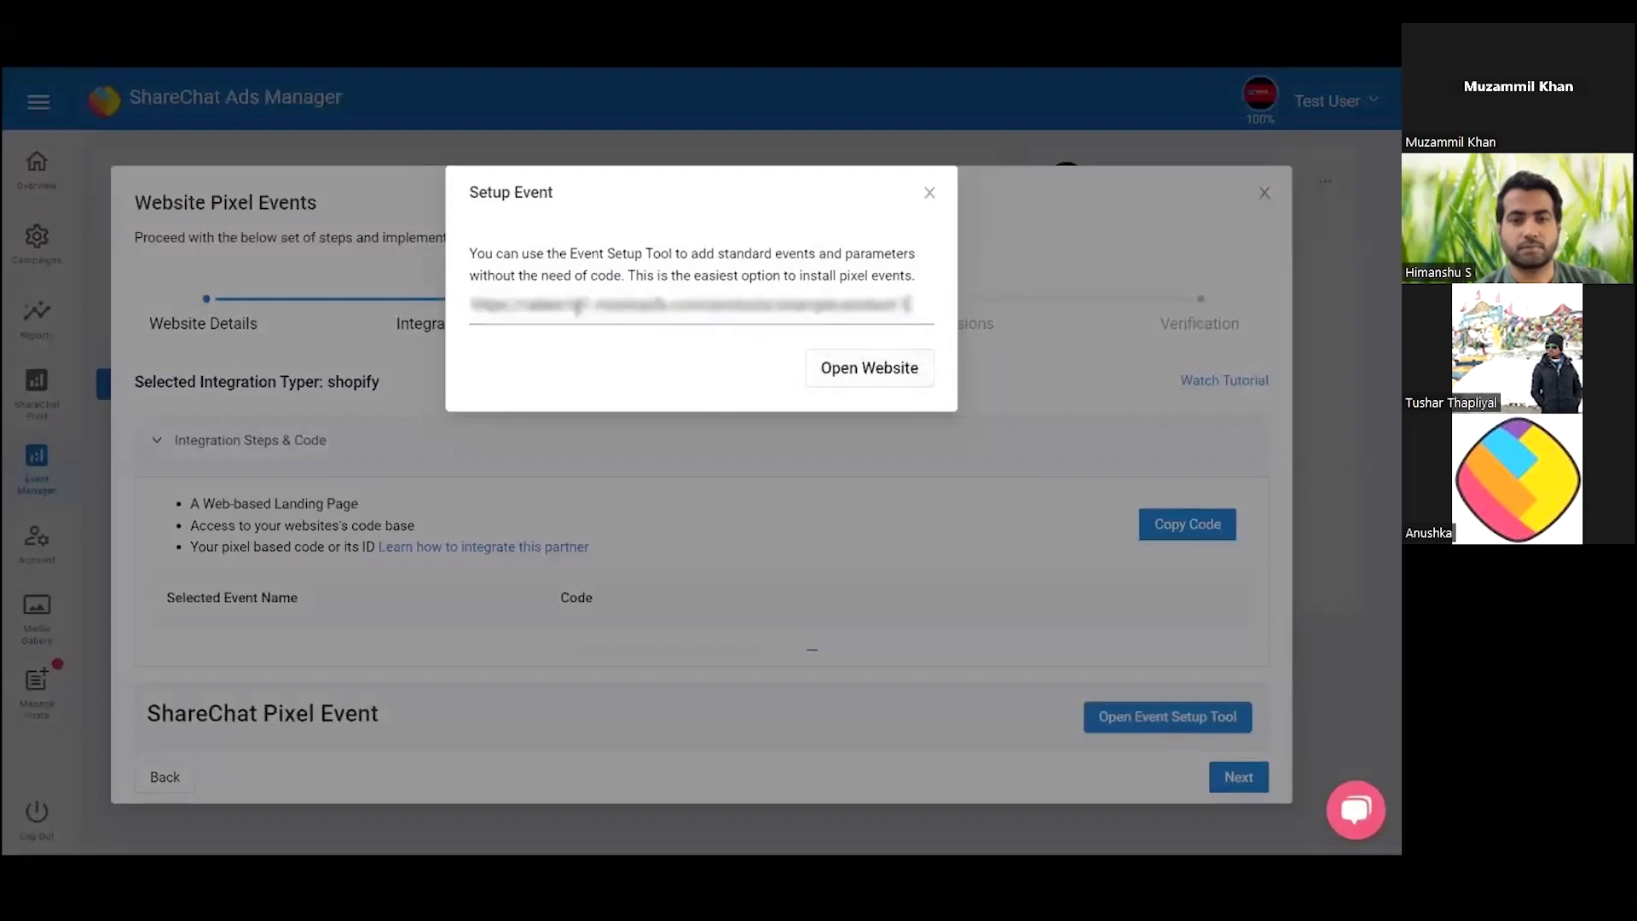
left_click(879, 390)
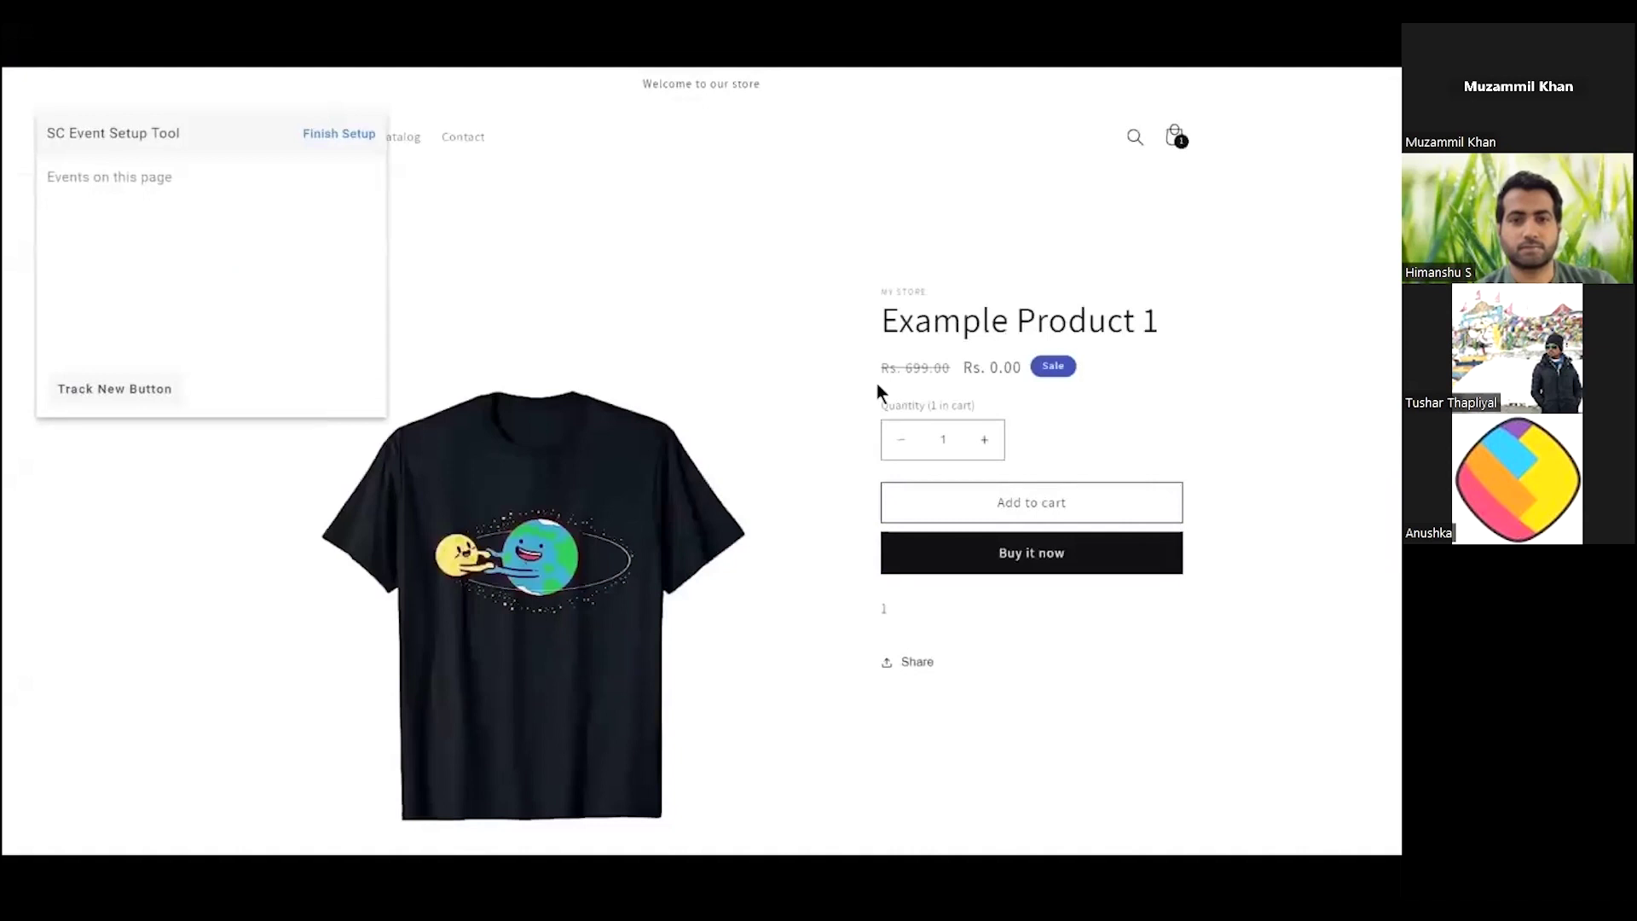
- Track the product page's Add to cart button as an Add to cart event
left_click(126, 407)
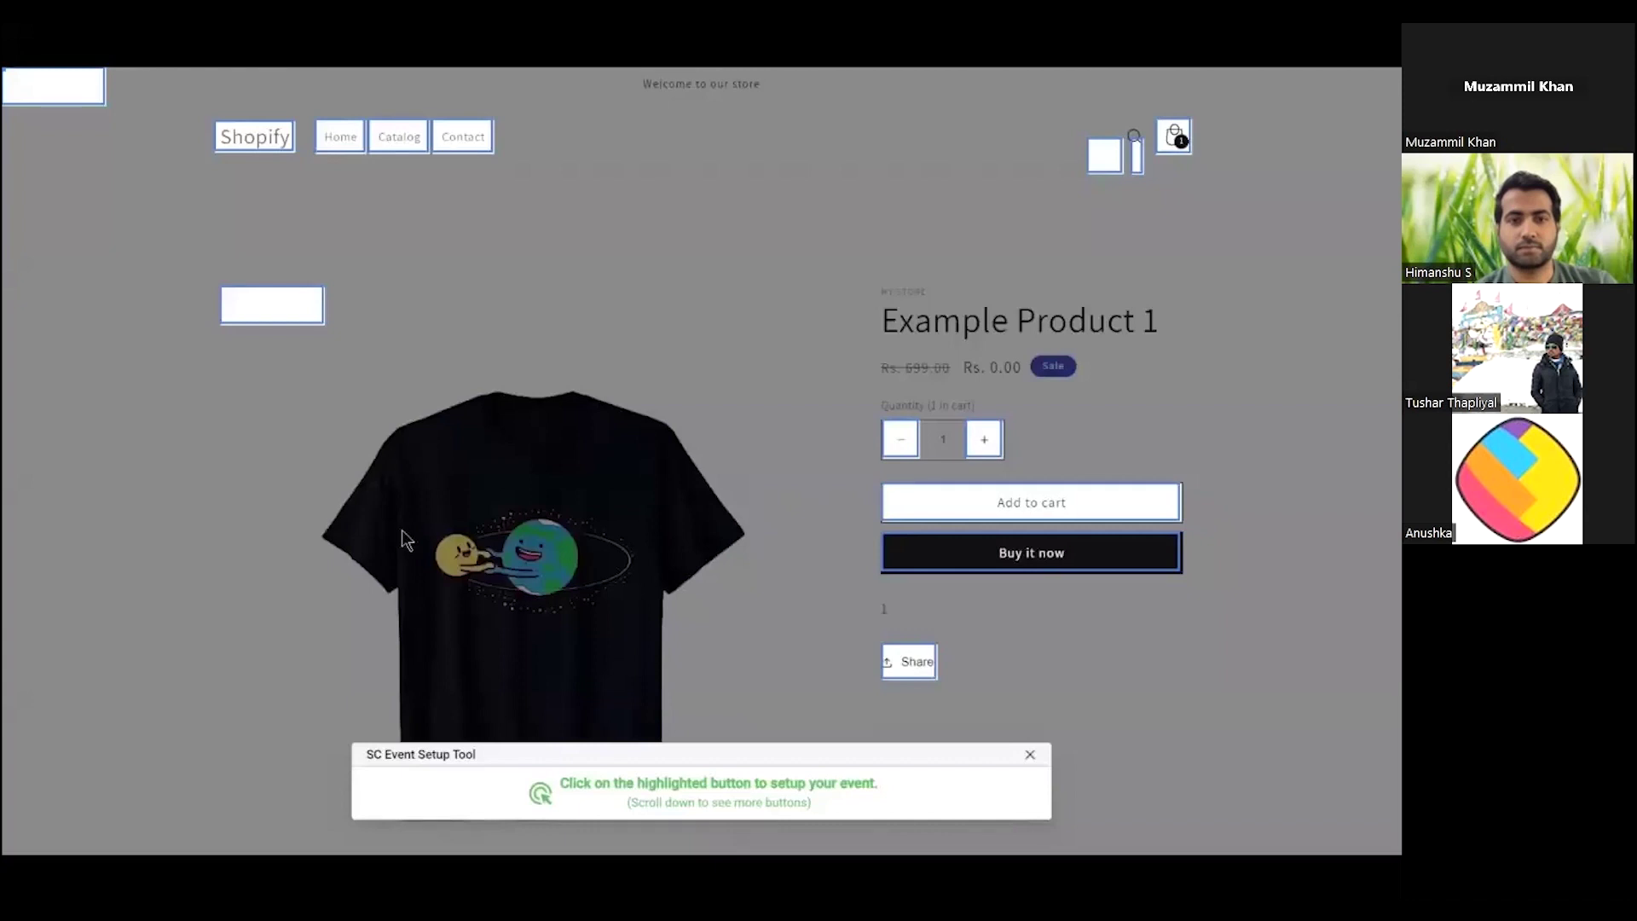
left_click(945, 519)
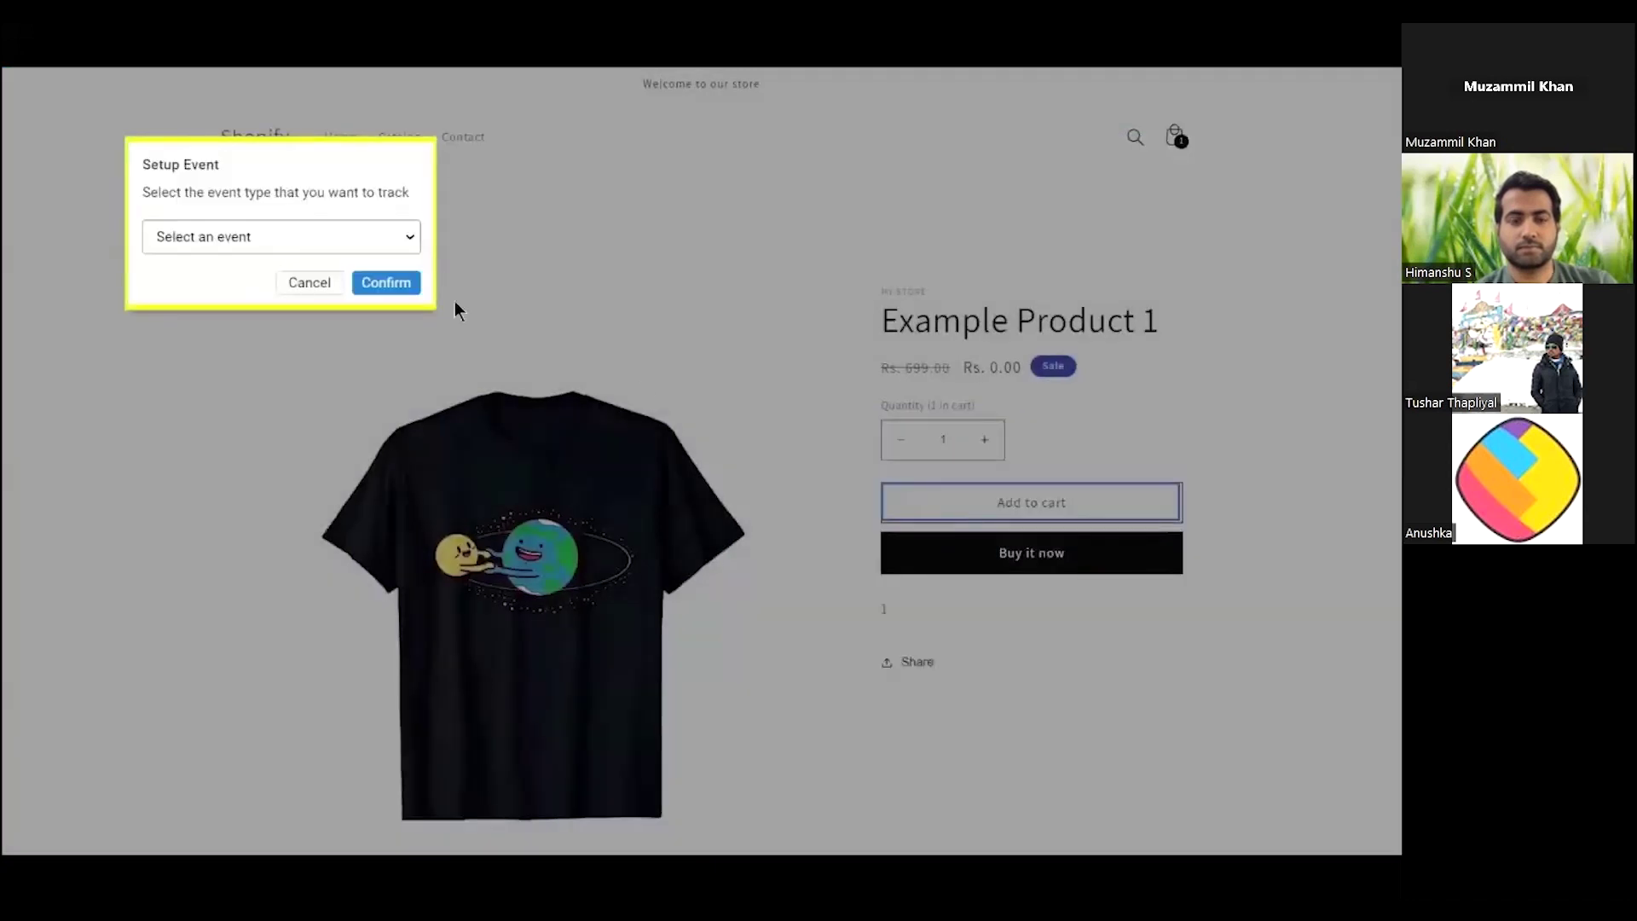
left_click(324, 247)
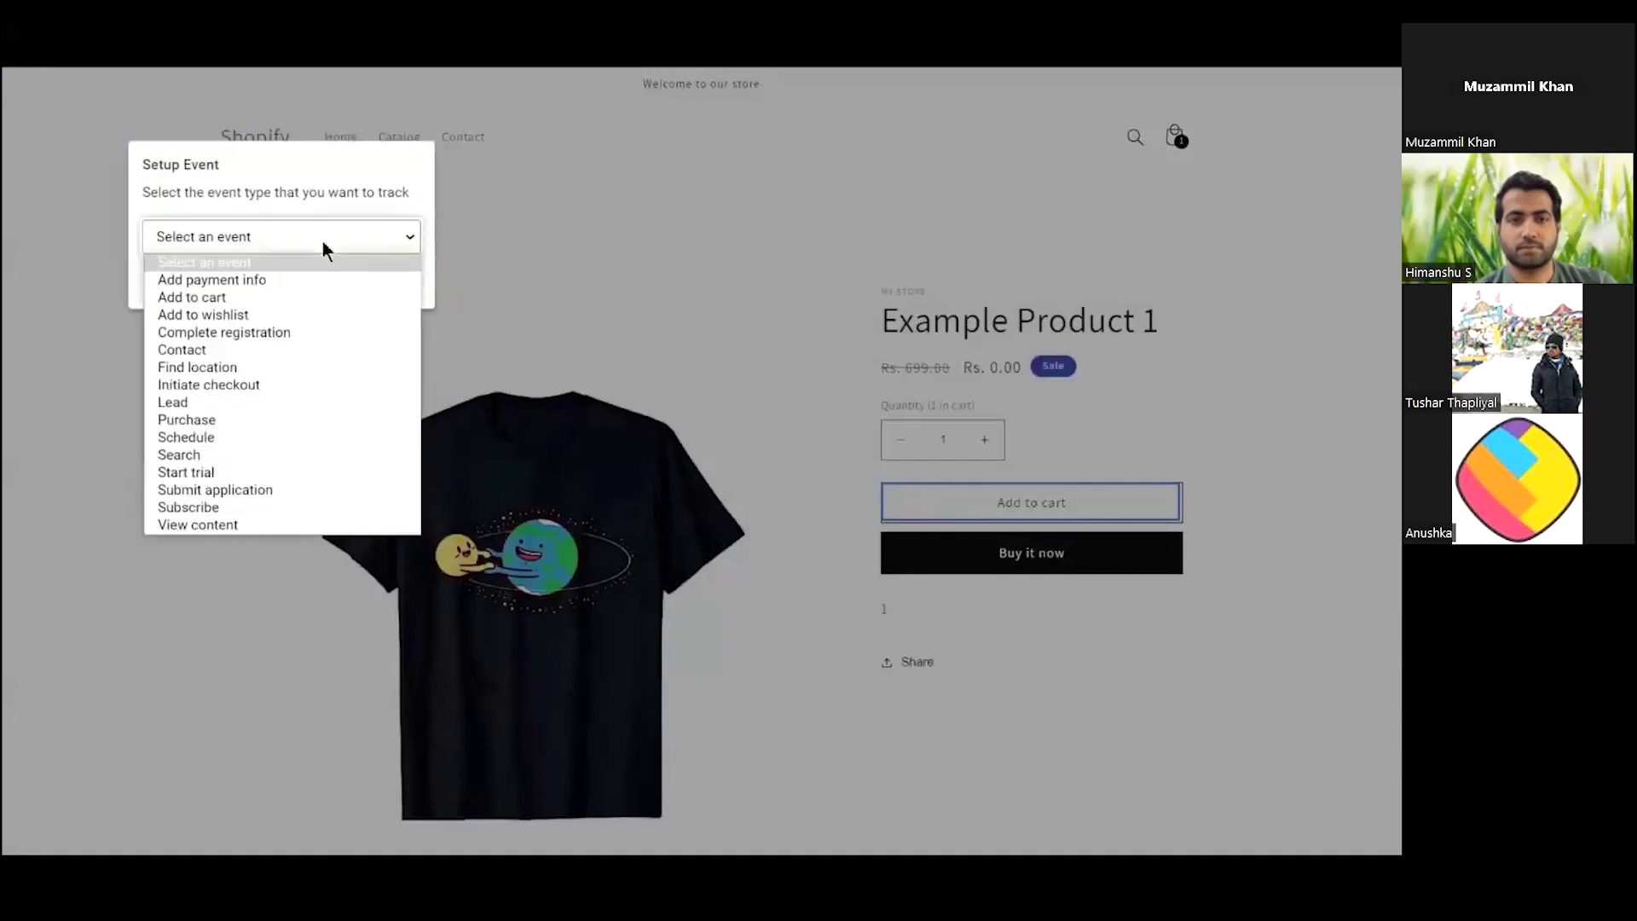
left_click(322, 296)
left_click(384, 284)
- Track the product page's Buy it now button as a new event and open the choice of event types
left_click(96, 397)
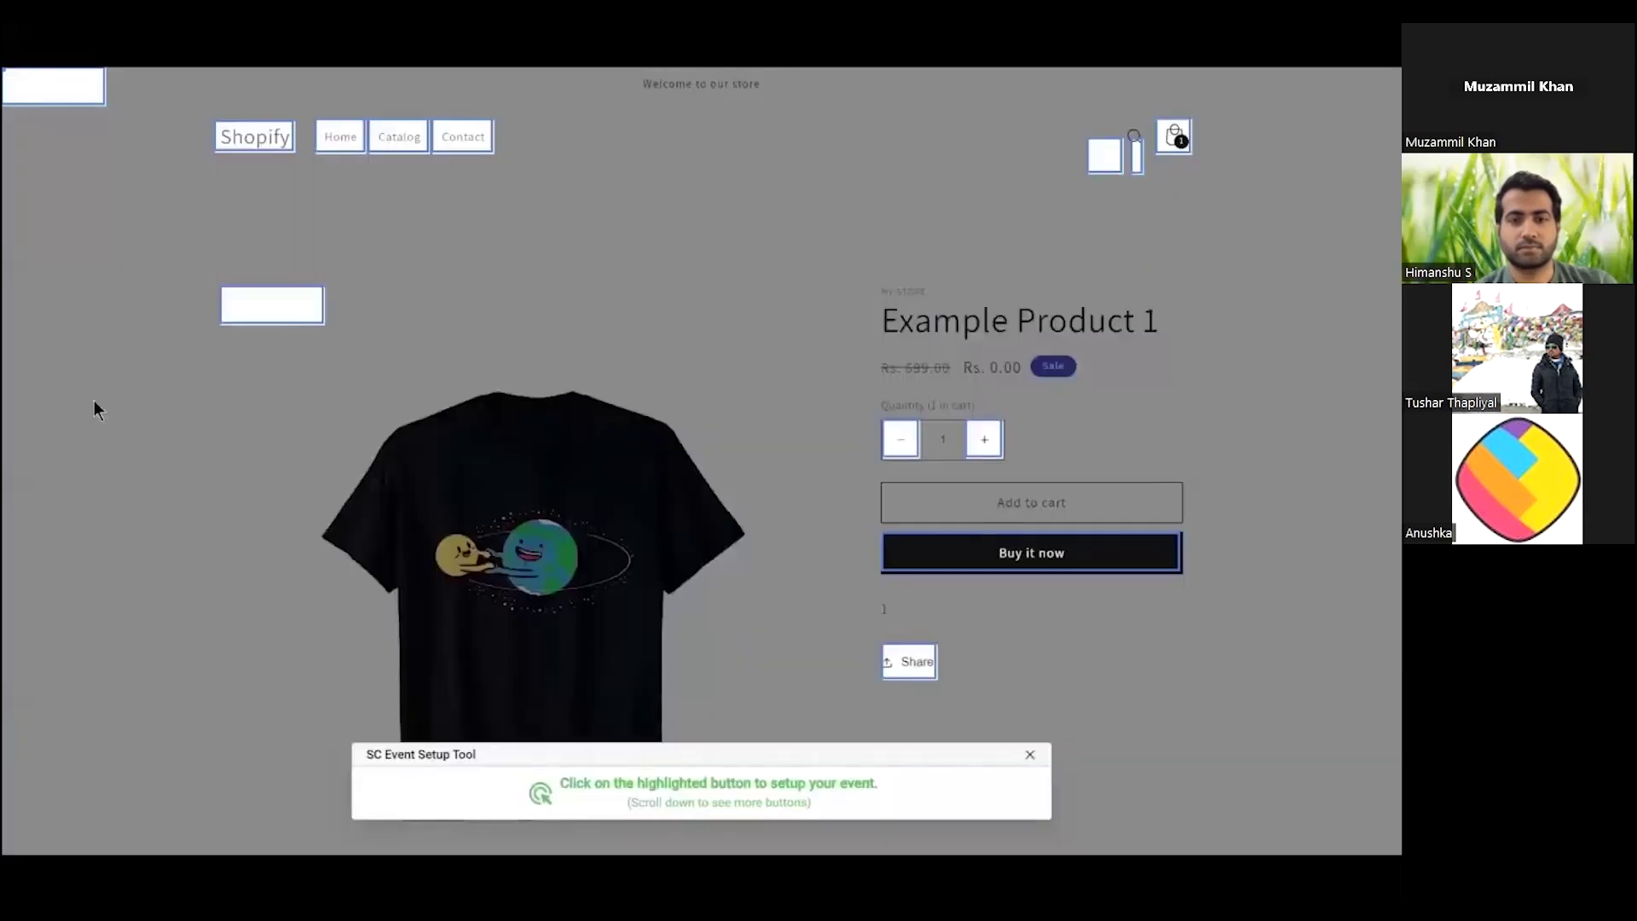
left_click(954, 564)
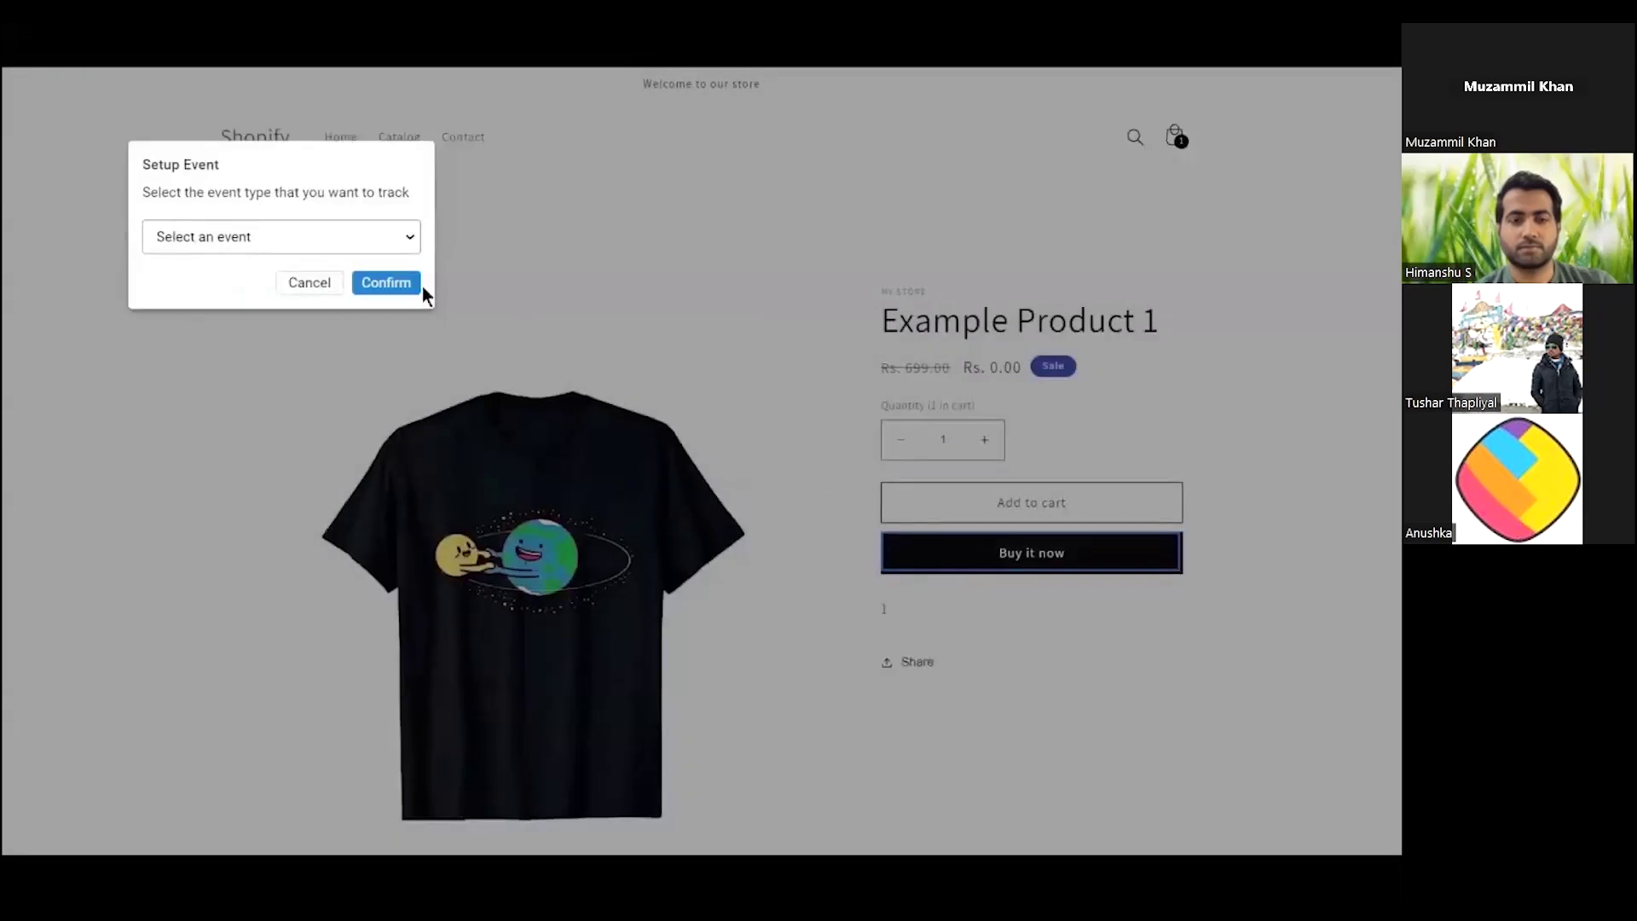
left_click(307, 251)
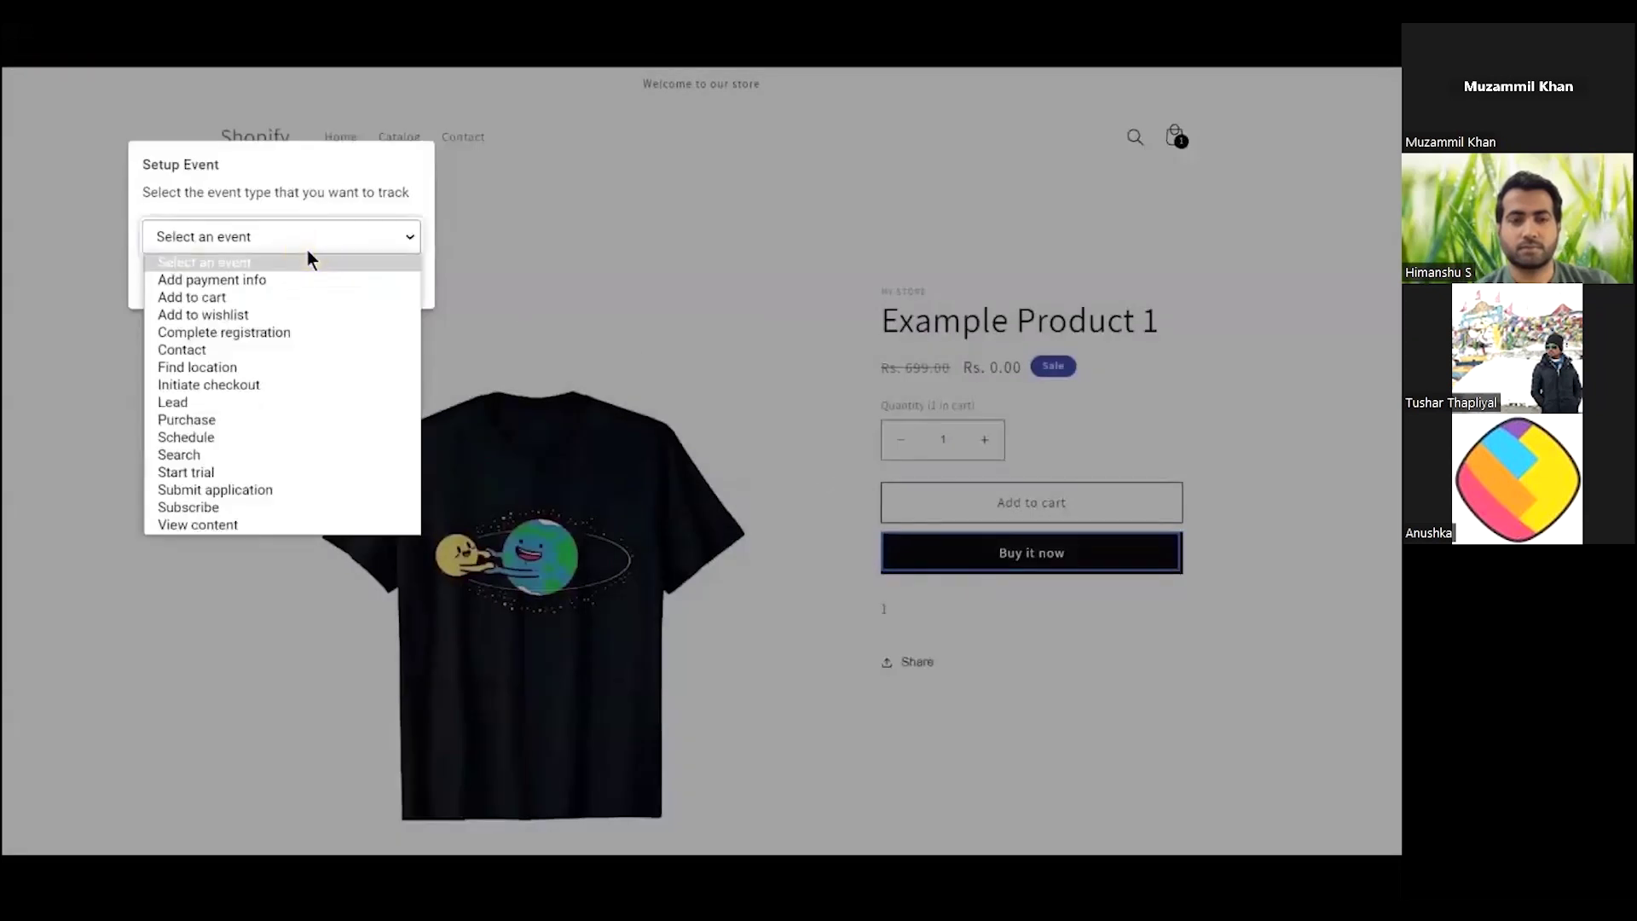